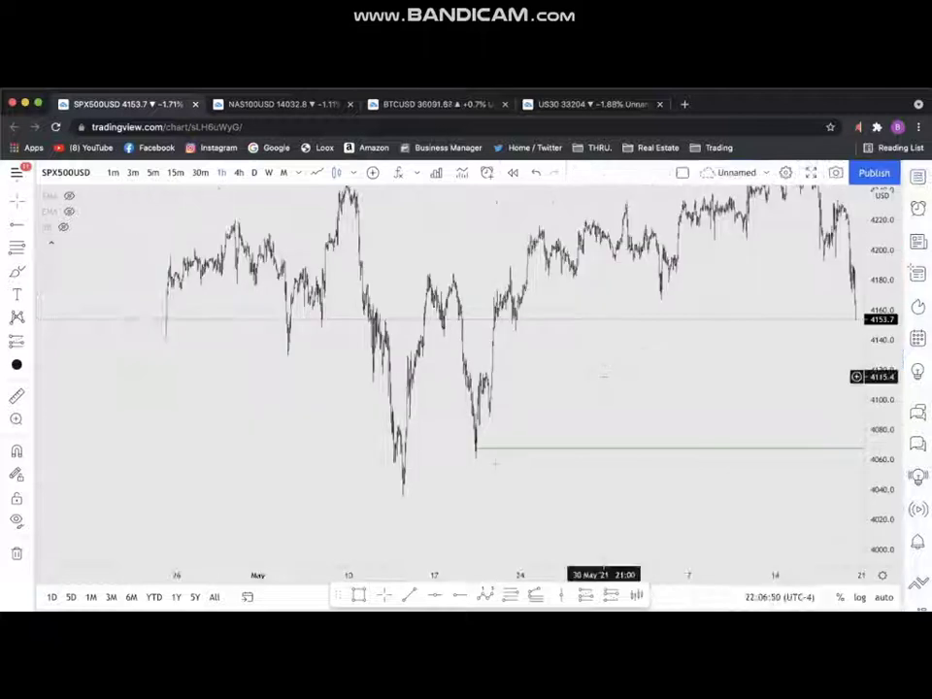
# Start a bar replay of the SPX500USD hourly chart from the 19 May bounce at the green entry line
pyautogui.moveTo(422, 420); pyautogui.dragTo(501, 448)
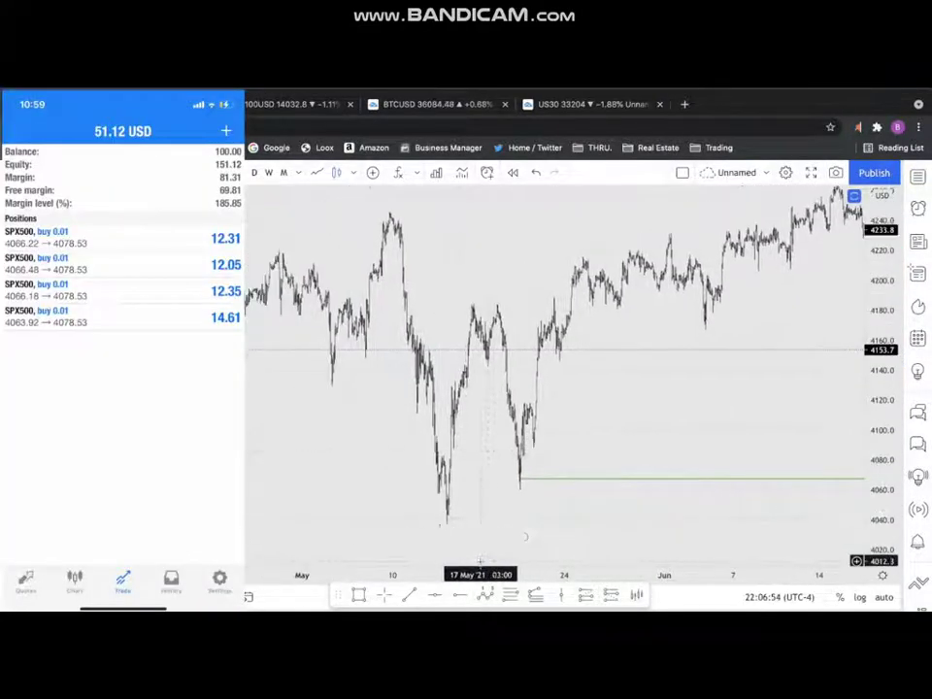
pyautogui.moveTo(514, 581); pyautogui.dragTo(275, 565)
pyautogui.moveTo(228, 540); pyautogui.dragTo(312, 515)
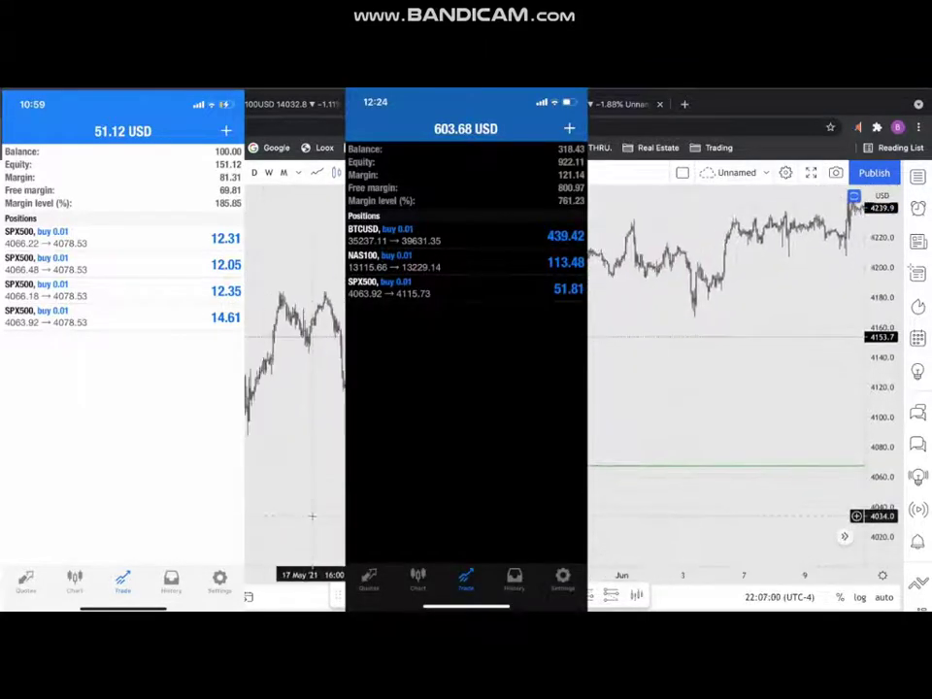
pyautogui.moveTo(319, 452); pyautogui.dragTo(340, 462)
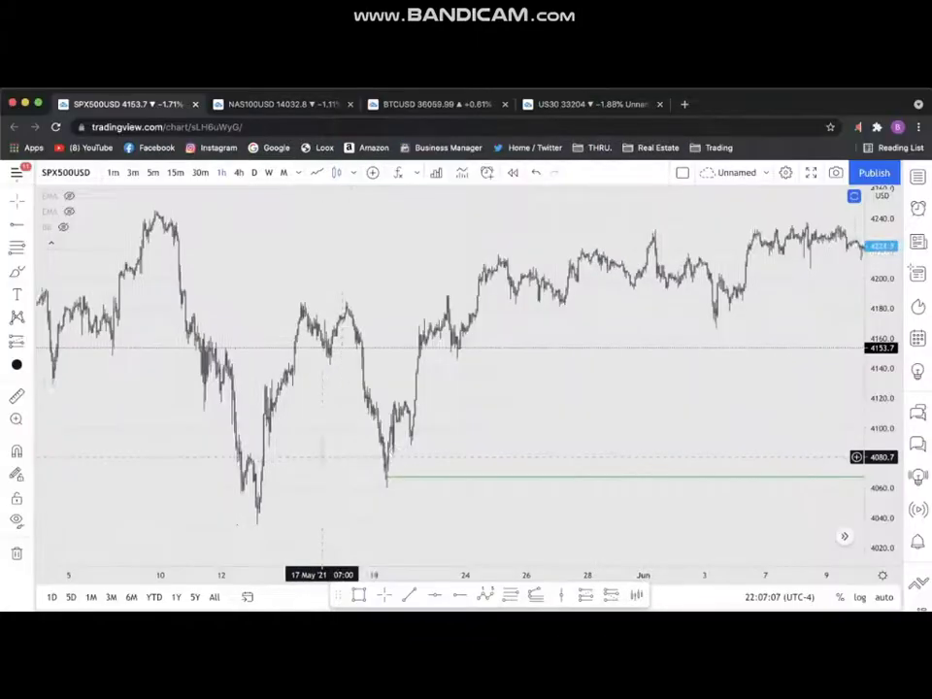
pyautogui.moveTo(322, 456); pyautogui.dragTo(403, 450)
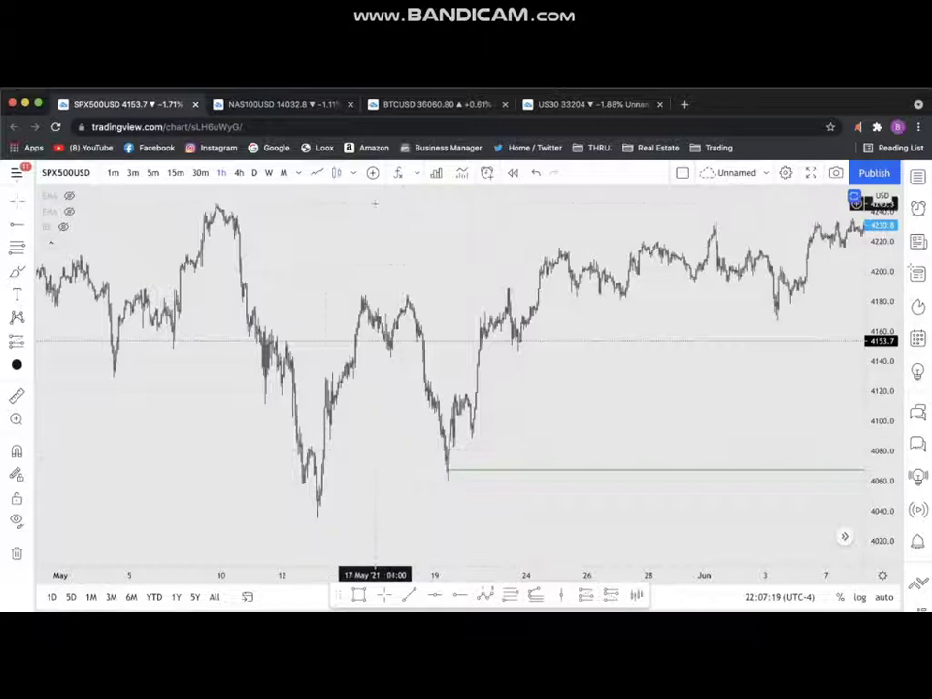
pyautogui.click(451, 468)
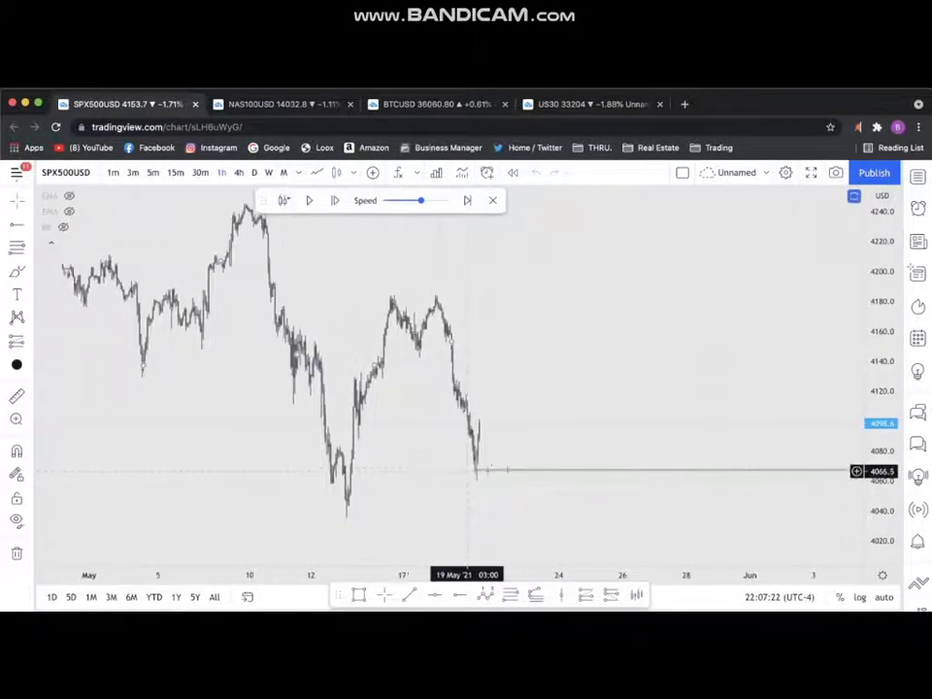
# Check the entry line against a Fibonacci retracement from the mid-May low at 4034.8 to the 4184.7 high, and delete the drawing
pyautogui.moveTo(753, 463); pyautogui.dragTo(450, 469)
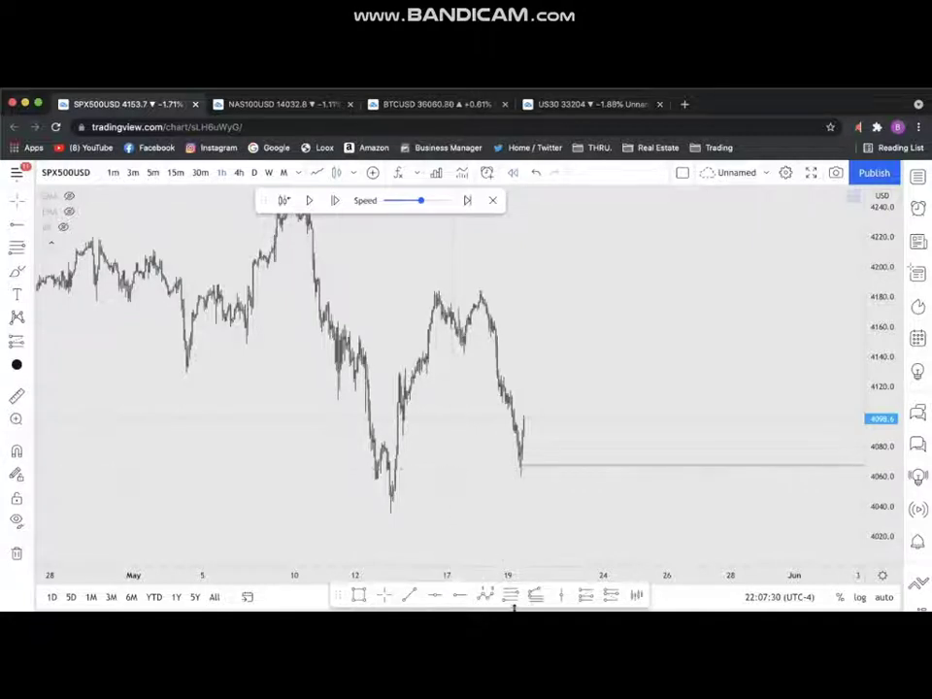
pyautogui.click(373, 513)
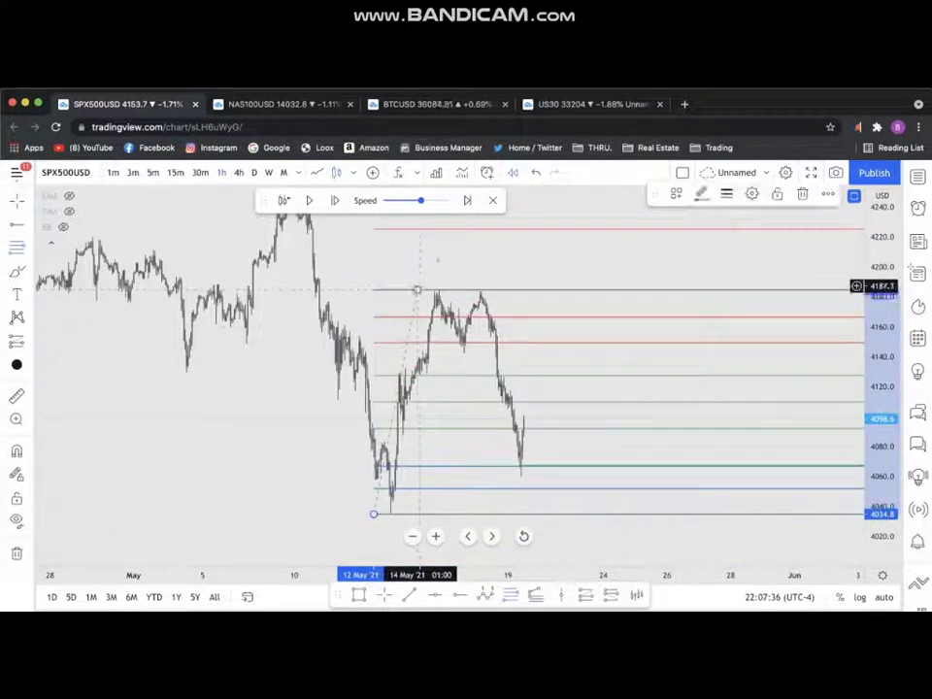
pyautogui.click(418, 289)
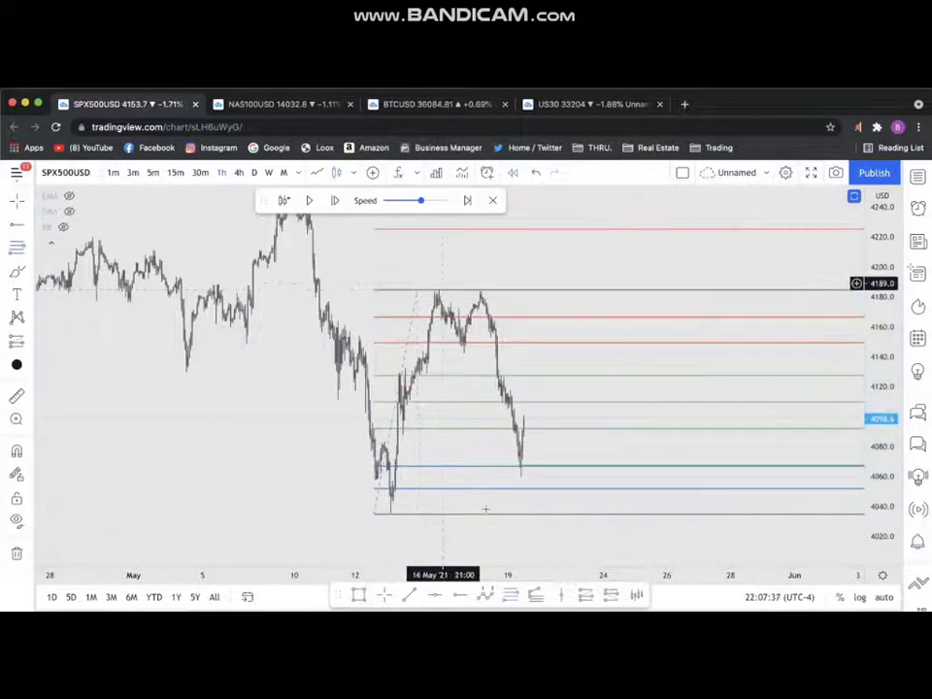
pyautogui.click(523, 470)
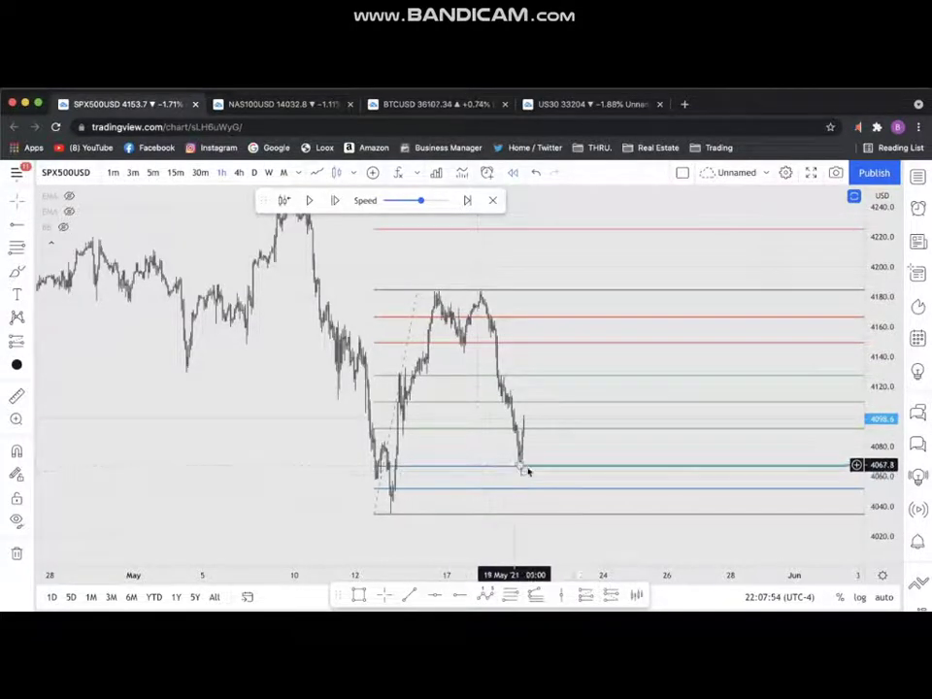
pyautogui.click(506, 476)
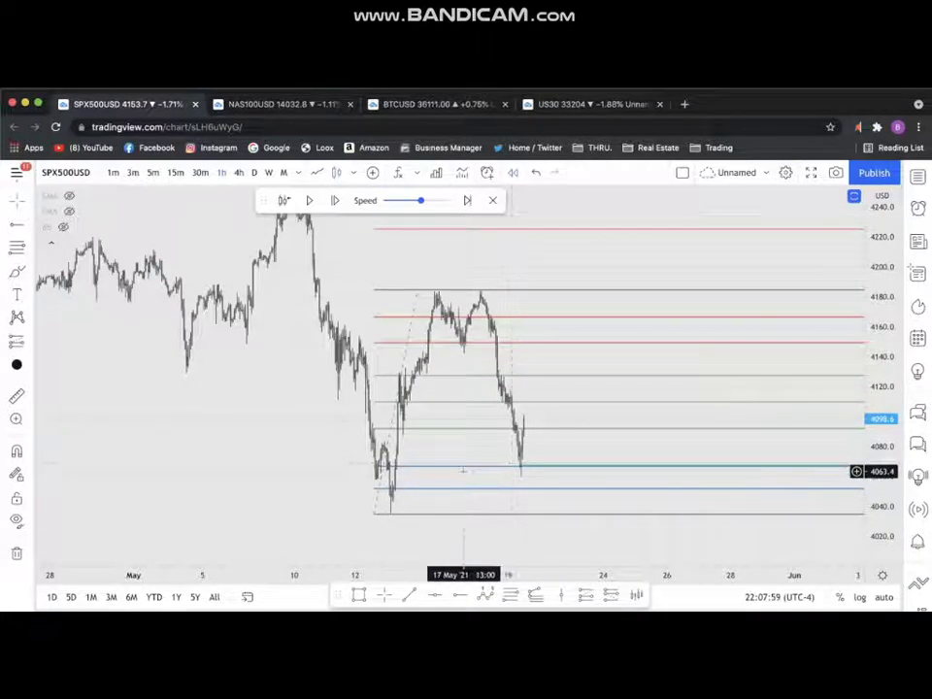
pyautogui.click(468, 471)
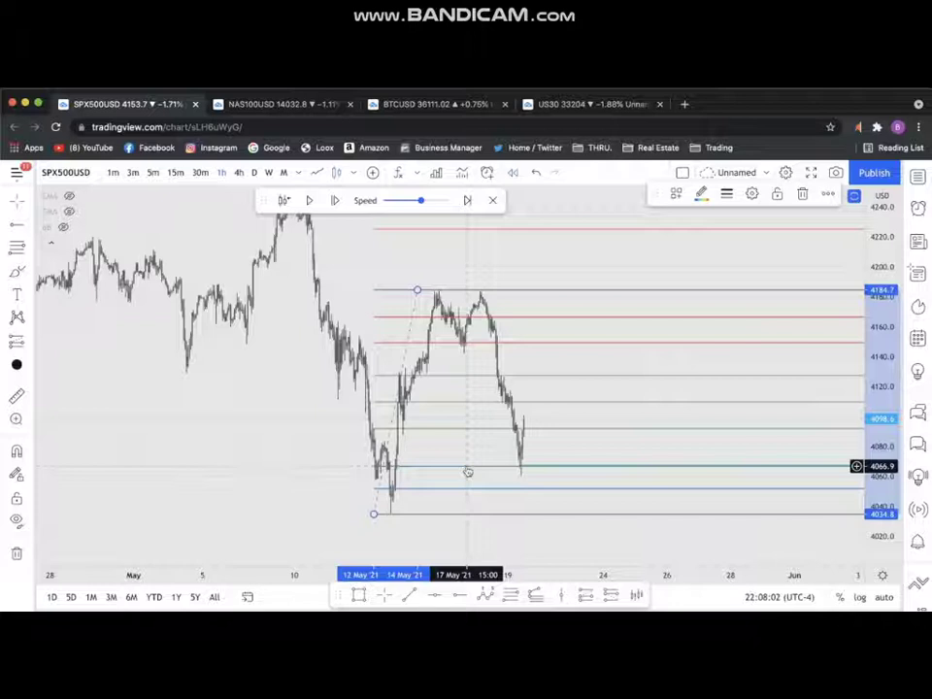
pyautogui.press('Delete')
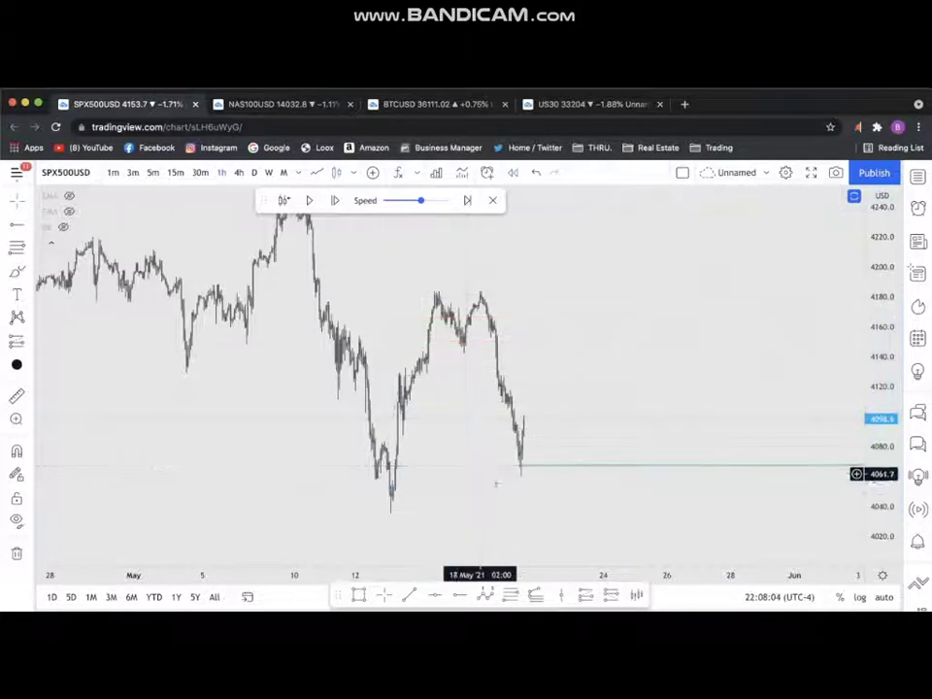
# Draw a Fibonacci retracement from the 4184.7 swing high down to the 19 May low at about 4060
pyautogui.click(492, 536)
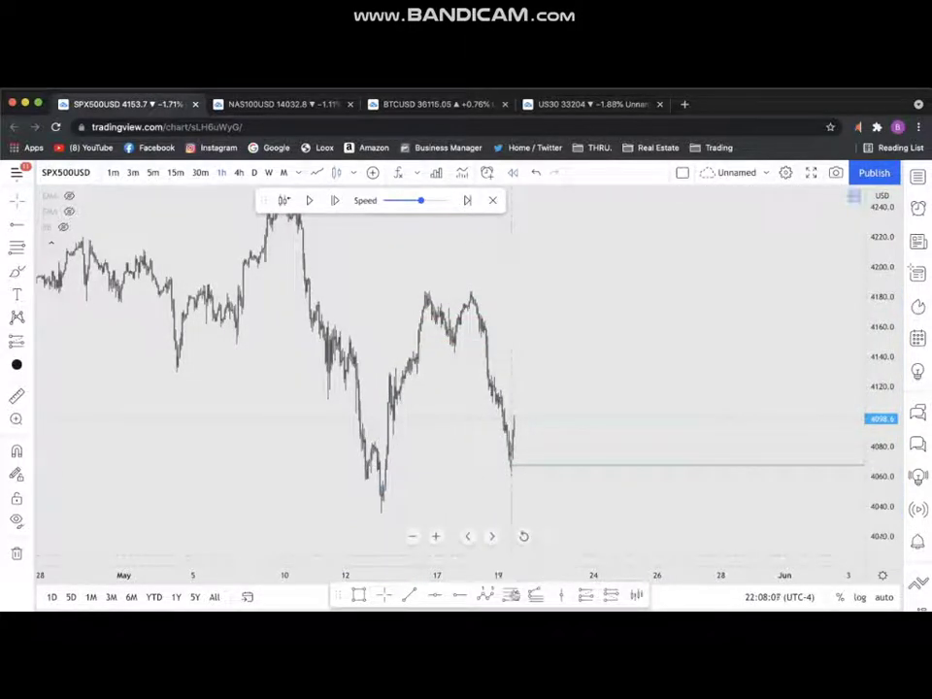
pyautogui.click(414, 290)
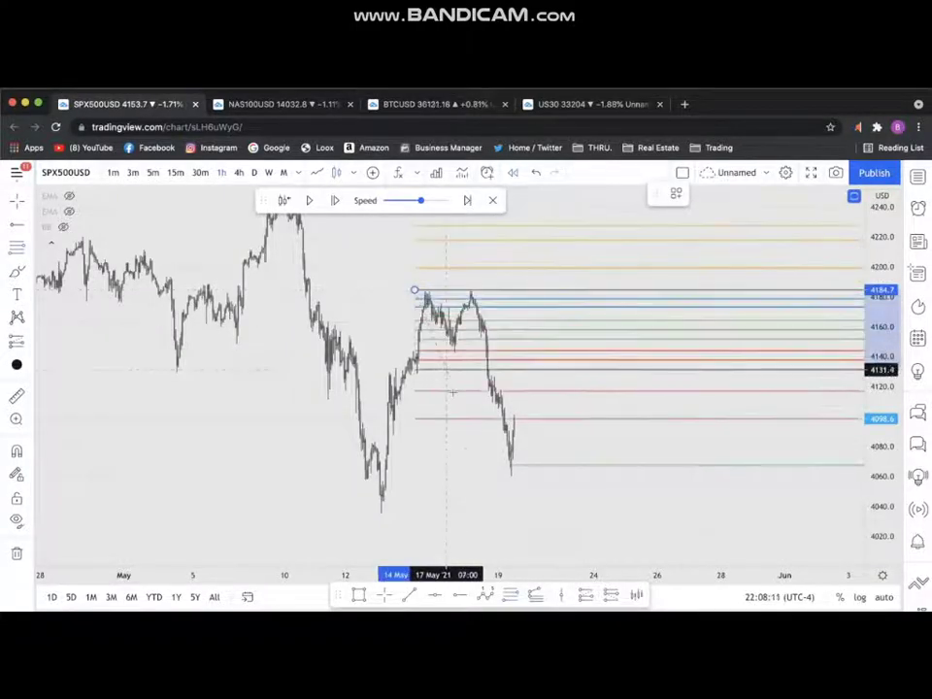
pyautogui.click(497, 475)
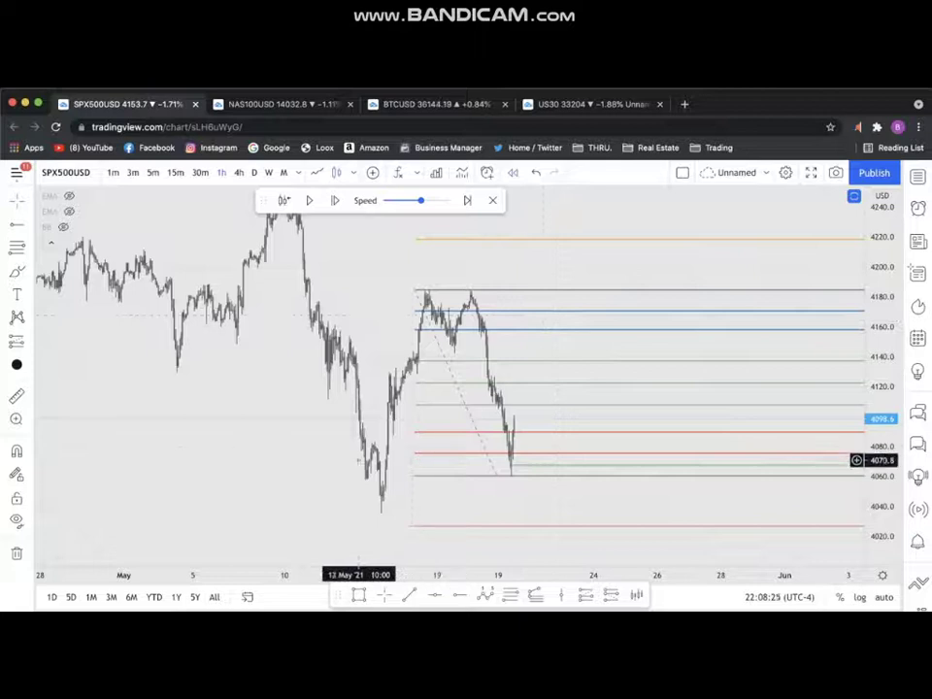
# Set the chart interval to 30 minutes and advance the replay bar by bar through the 20 May rally to the blue retracement levels
pyautogui.click(200, 173)
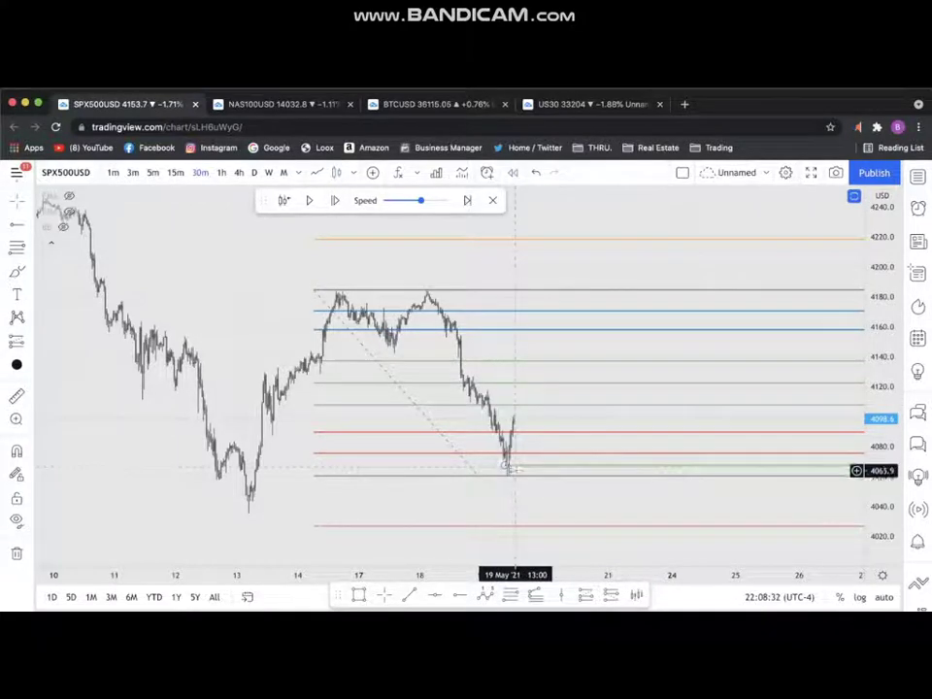
pyautogui.click(335, 201)
pyautogui.click(335, 201)
pyautogui.click(335, 201)
pyautogui.click(335, 201)
pyautogui.click(335, 201)
pyautogui.click(335, 201)
pyautogui.click(335, 201)
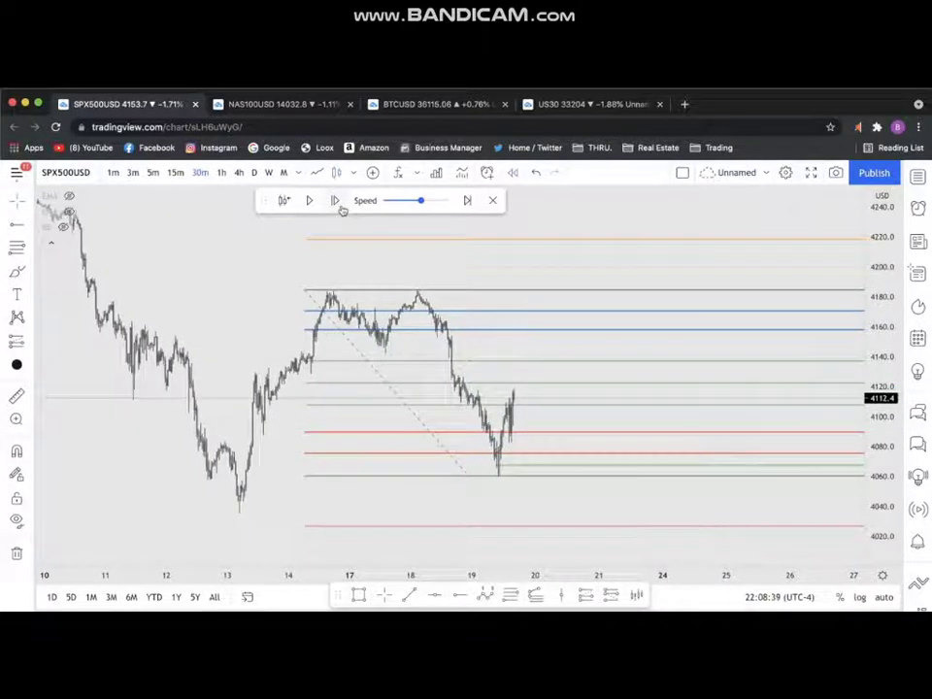
pyautogui.click(341, 209)
pyautogui.click(341, 209)
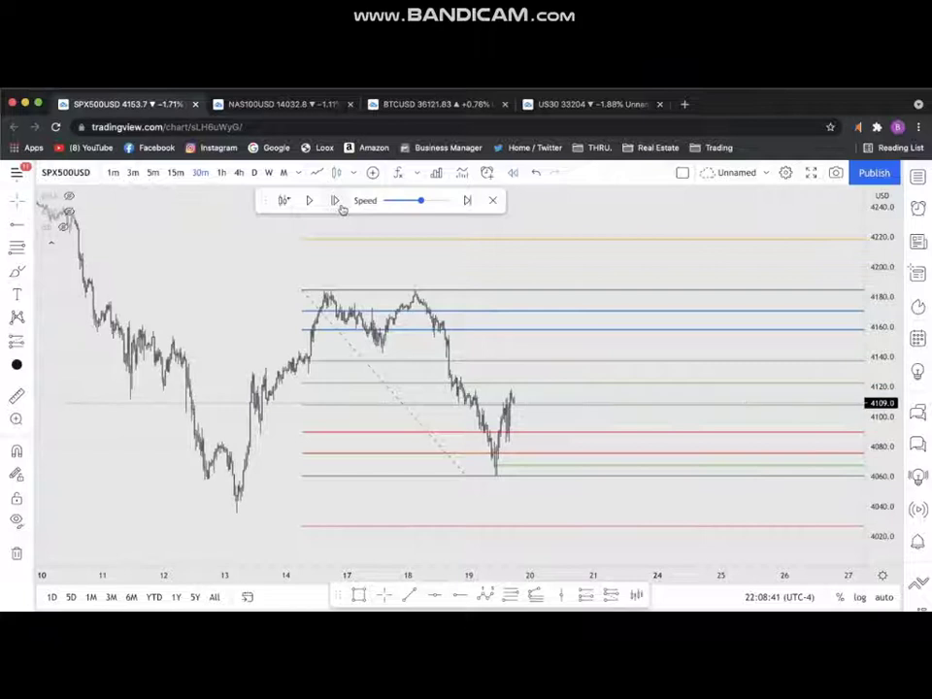
pyautogui.click(342, 209)
pyautogui.click(342, 208)
pyautogui.click(342, 209)
pyautogui.click(342, 209)
pyautogui.click(335, 201)
pyautogui.click(335, 201)
pyautogui.click(335, 201)
pyautogui.click(335, 201)
pyautogui.click(341, 208)
pyautogui.click(341, 208)
pyautogui.click(341, 208)
pyautogui.click(341, 207)
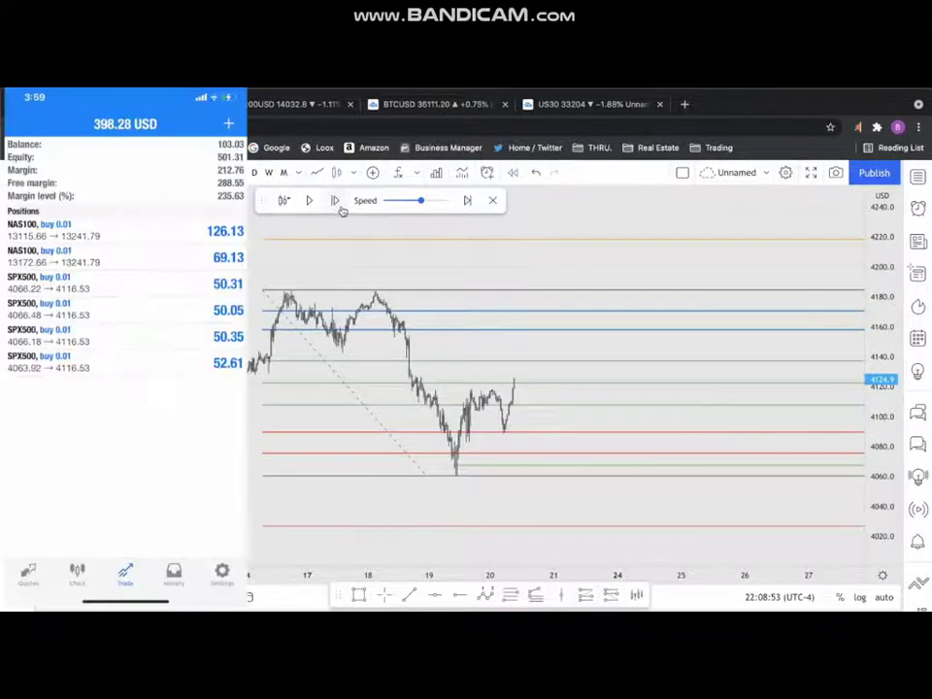
pyautogui.click(341, 208)
pyautogui.click(341, 208)
pyautogui.click(341, 208)
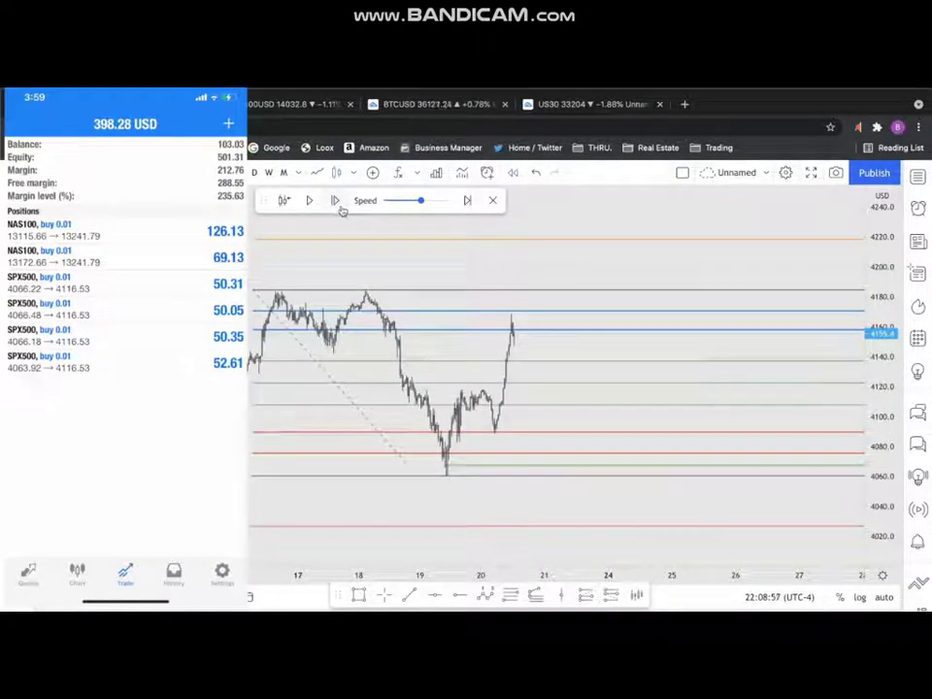
pyautogui.click(341, 207)
pyautogui.click(341, 208)
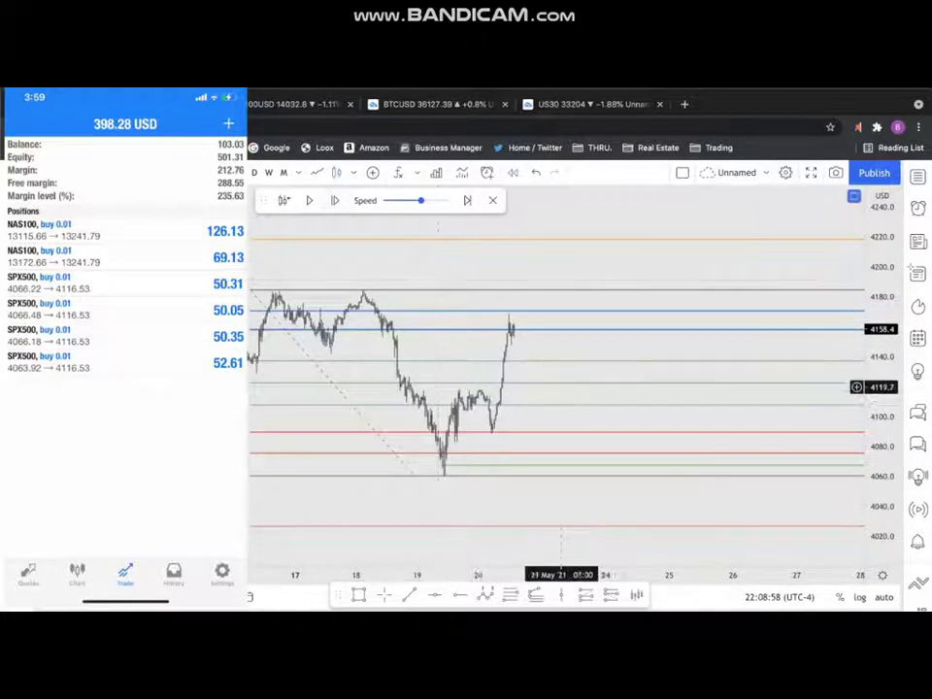
# Switch to the NAS100USD chart at the 30-minute interval and start a bar replay from 19 May 13:00
pyautogui.click(272, 106)
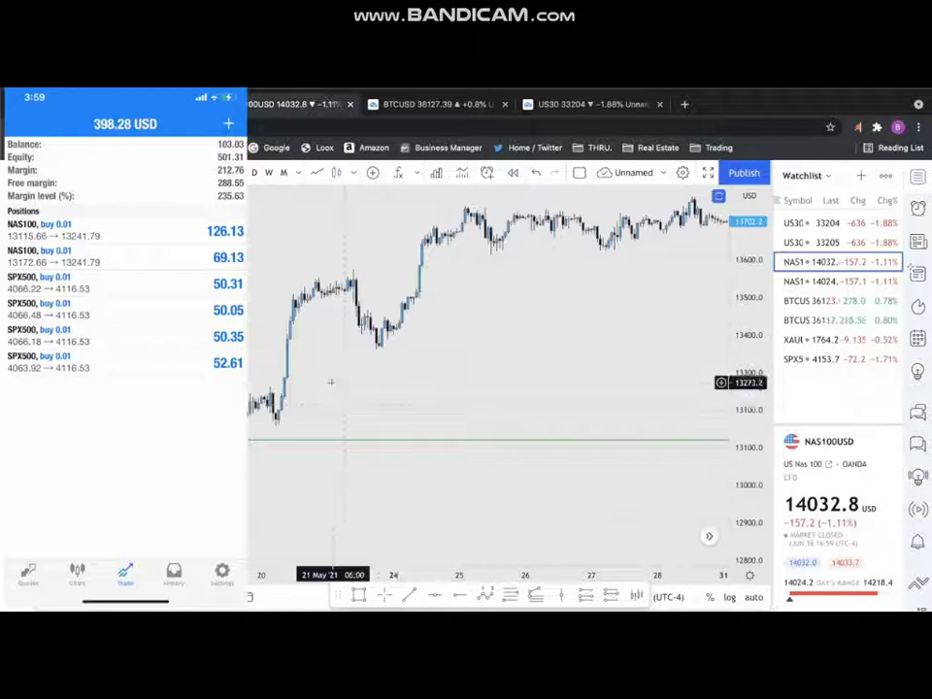
pyautogui.moveTo(209, 372); pyautogui.dragTo(282, 372)
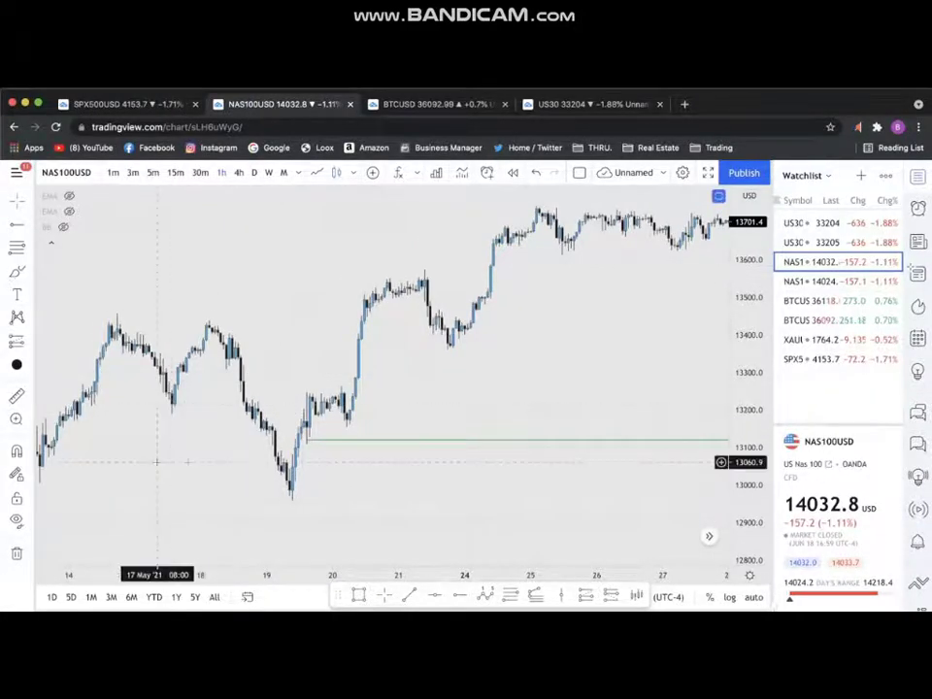
pyautogui.moveTo(188, 462); pyautogui.dragTo(261, 462)
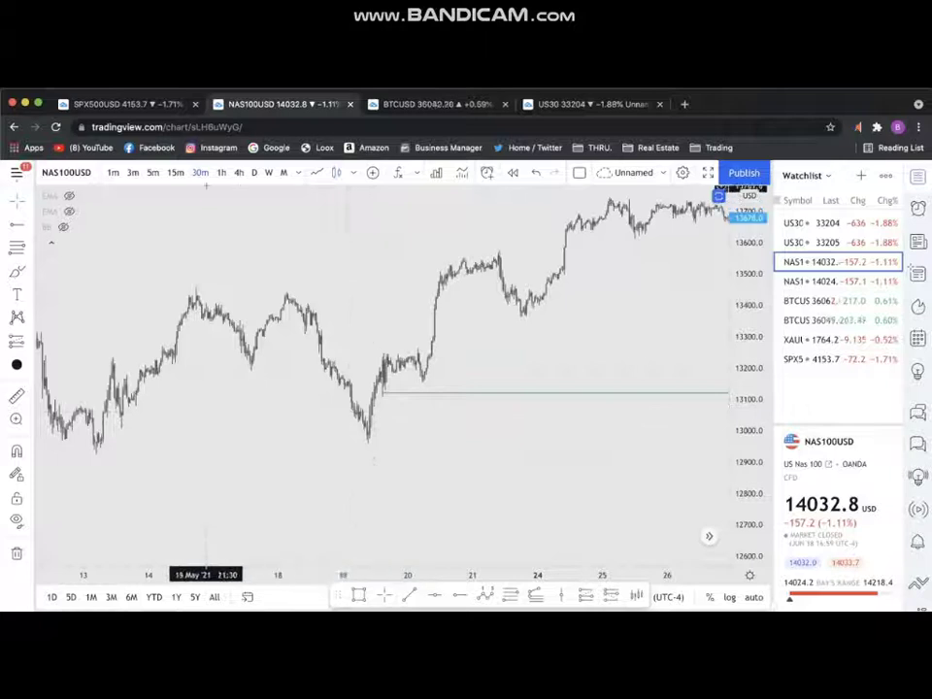
pyautogui.click(509, 173)
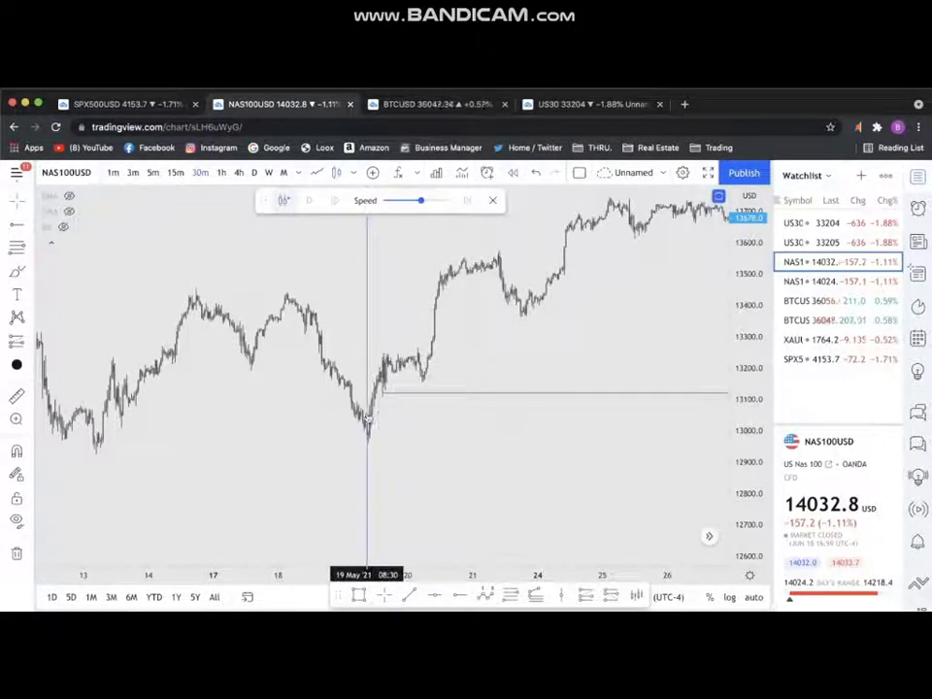
pyautogui.click(377, 418)
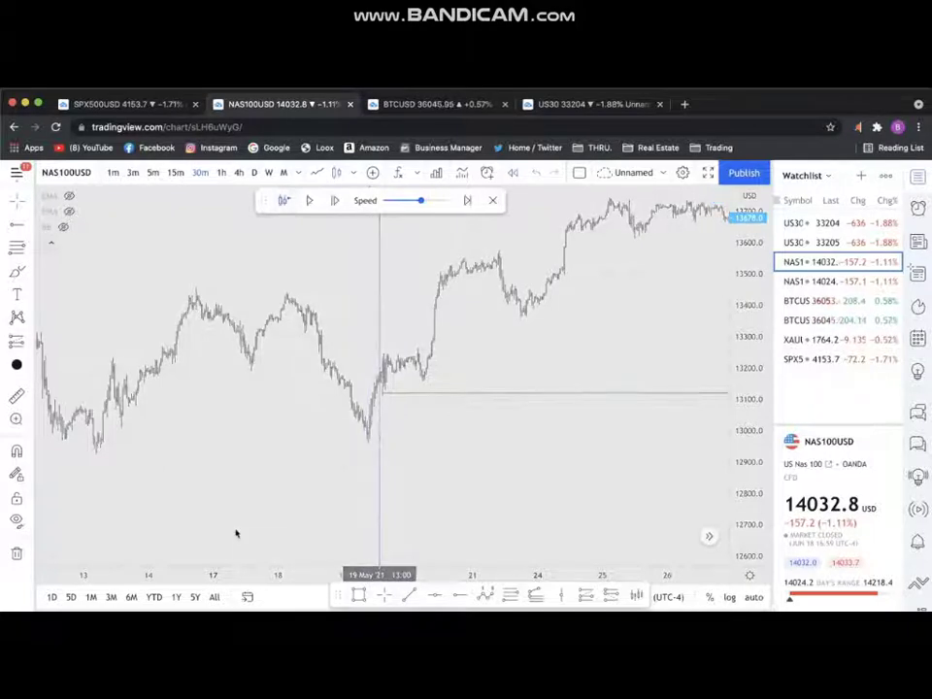
# Mark the support zone with a thin rectangle along the mid-May lows, starting 12 May with its upper edge at about 12948
pyautogui.hscroll(-10, 326, 464)
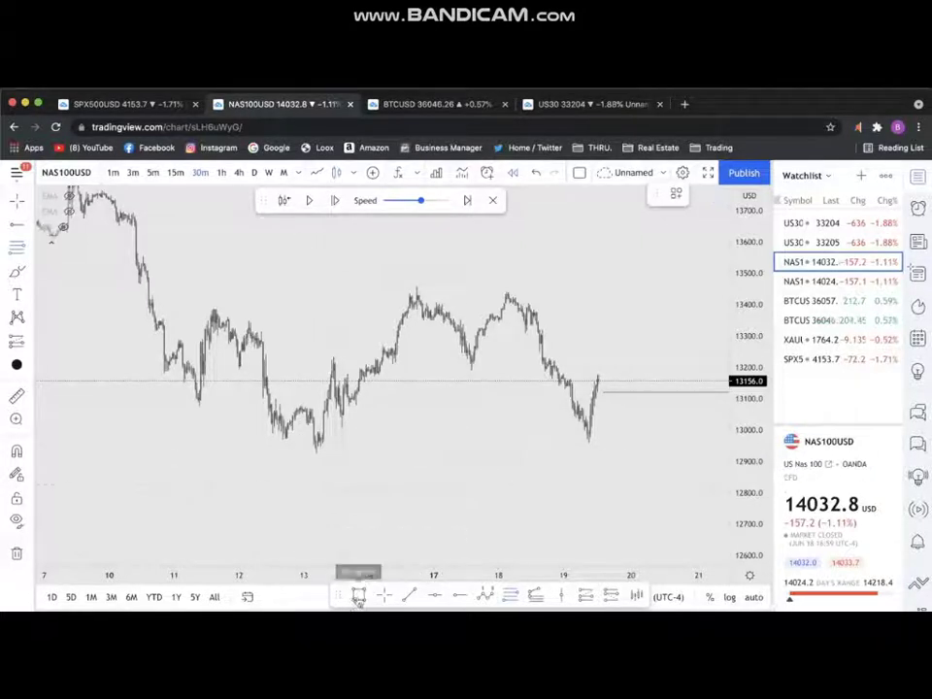
pyautogui.click(257, 447)
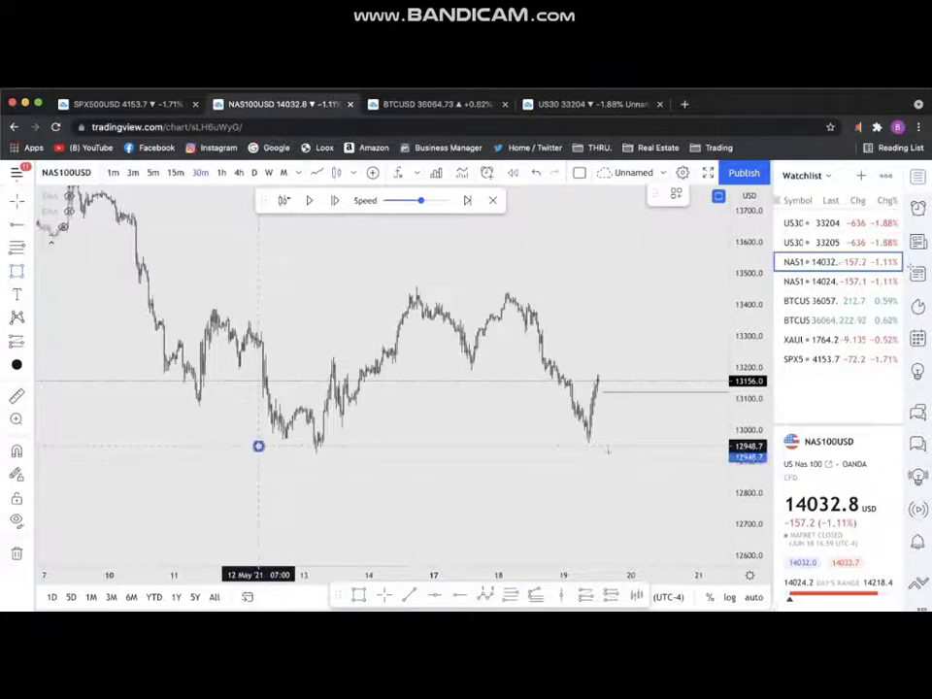
pyautogui.click(672, 445)
pyautogui.moveTo(670, 447); pyautogui.dragTo(686, 453)
# Mark the resistance zone with a thin rectangle across the two mid-May highs near 13450
pyautogui.click(358, 594)
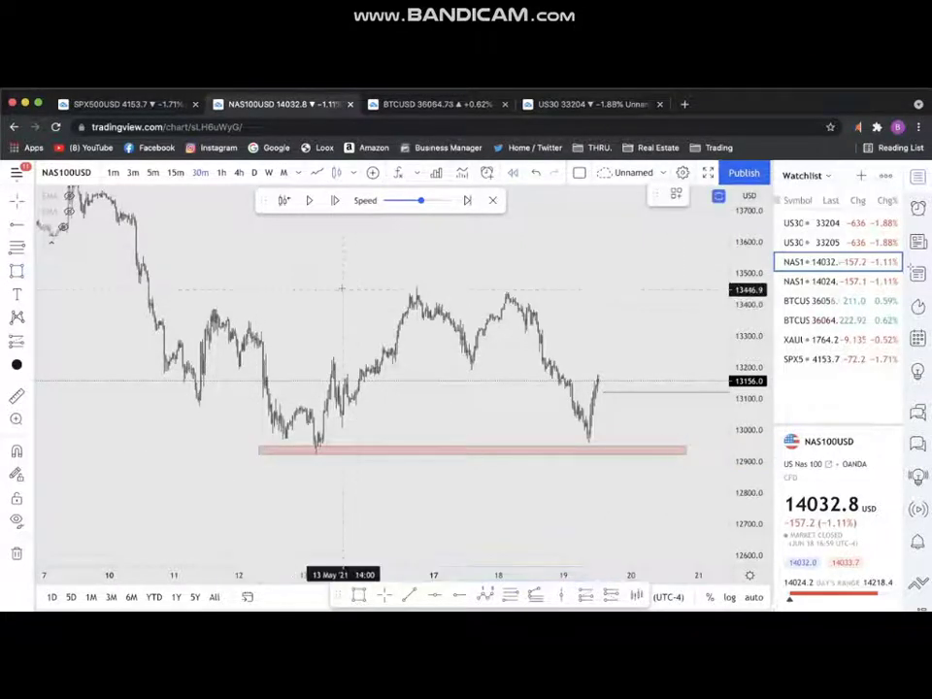
pyautogui.click(341, 286)
pyautogui.click(667, 290)
pyautogui.click(548, 258)
pyautogui.moveTo(436, 410); pyautogui.dragTo(402, 410)
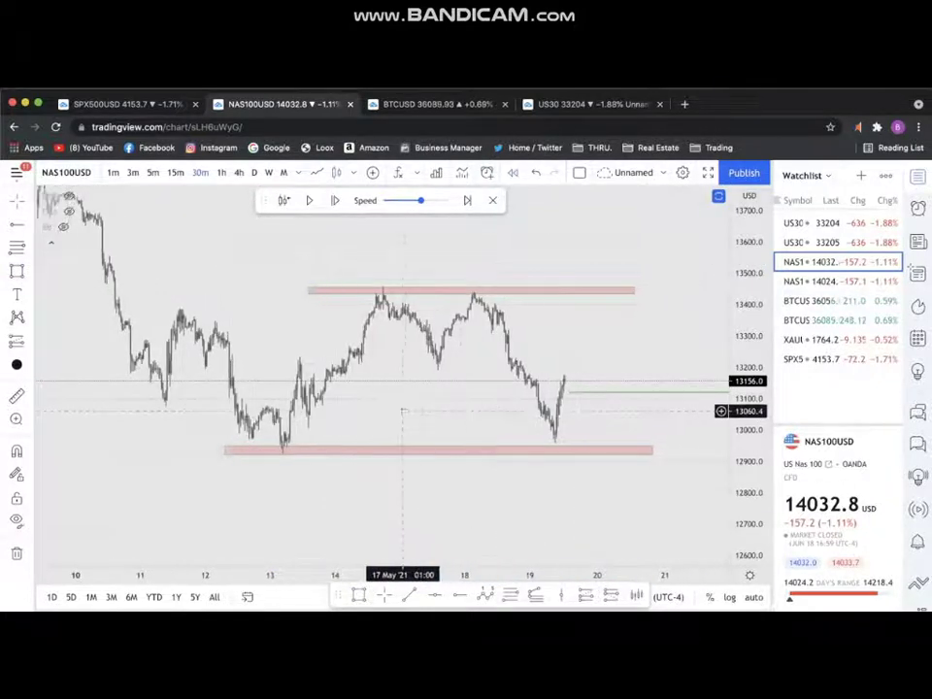
pyautogui.click(539, 451)
pyautogui.click(534, 486)
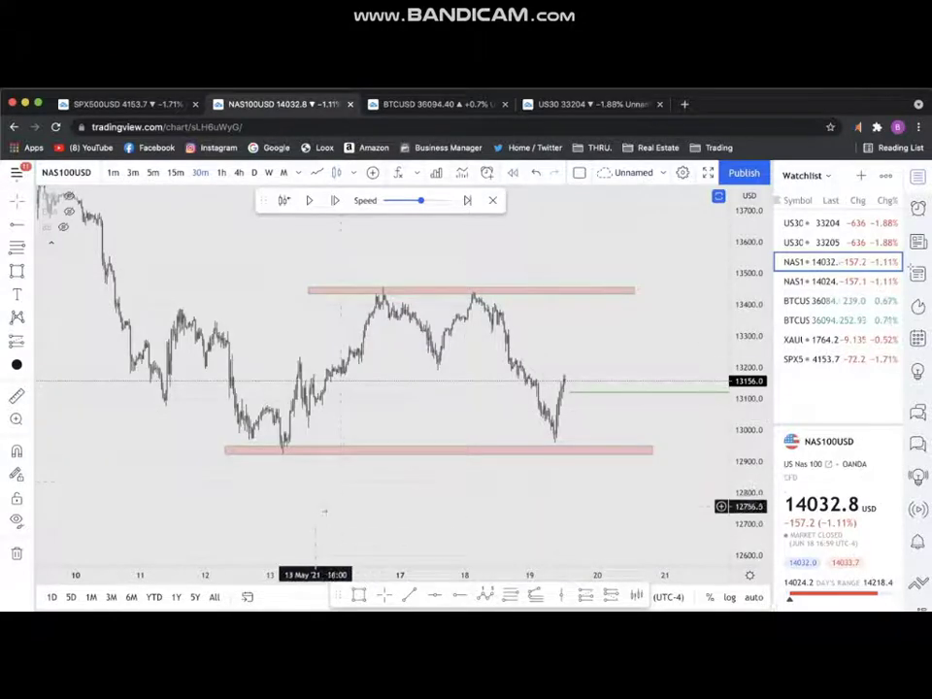
# Check a Fibonacci retracement from the 13 May low at 12917.7 up to the resistance zone, and delete the drawing
pyautogui.click(515, 595)
pyautogui.click(270, 455)
pyautogui.click(460, 291)
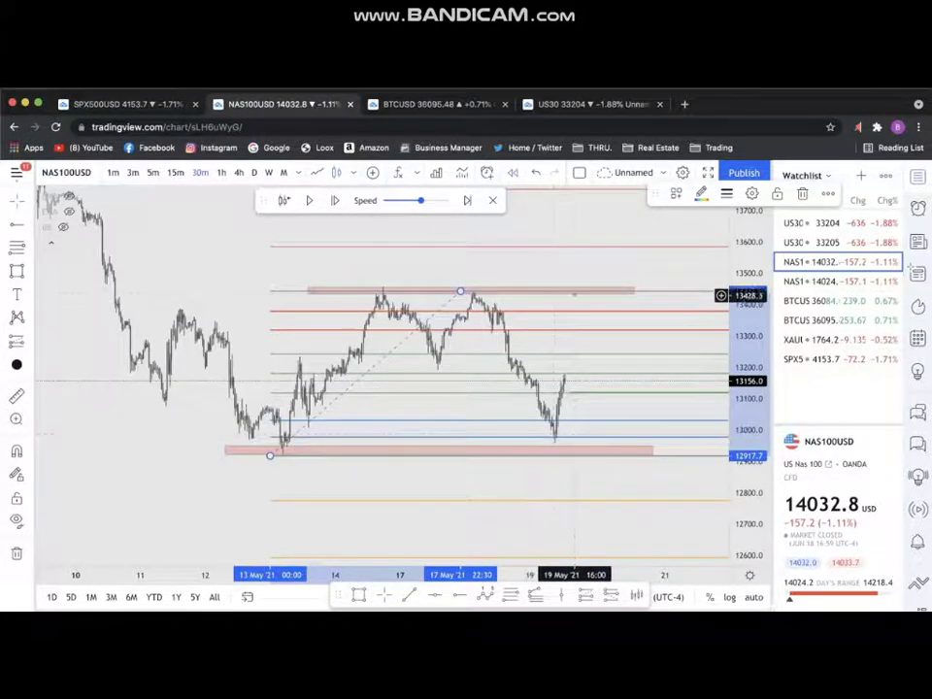
pyautogui.press('Delete')
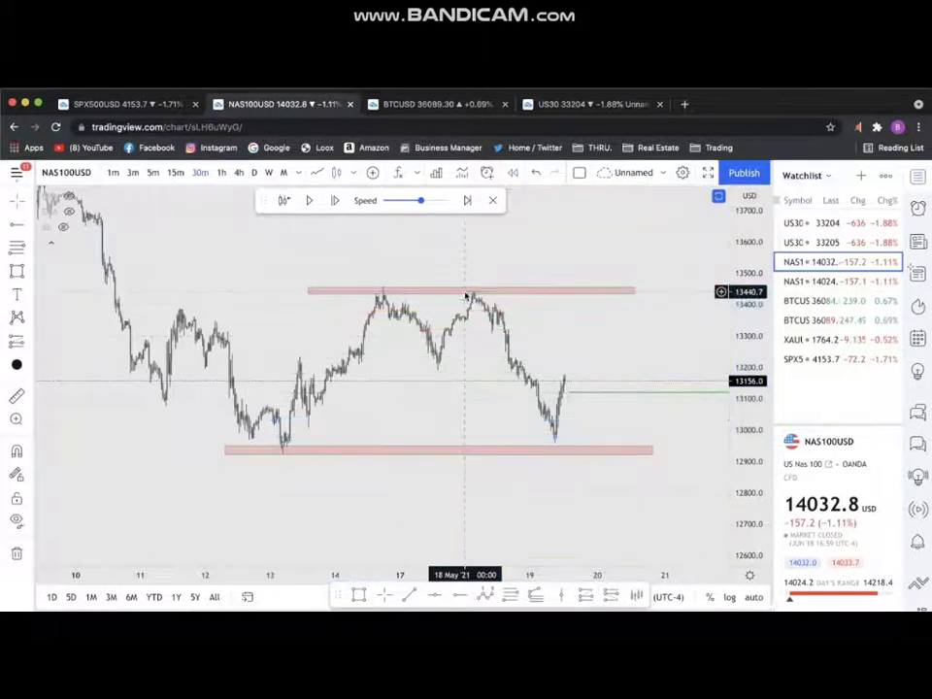
# Draw a Fibonacci retracement on NAS100USD from the 18 May high at 13434.5 down to the 19 May low
pyautogui.moveTo(425, 388); pyautogui.dragTo(349, 387)
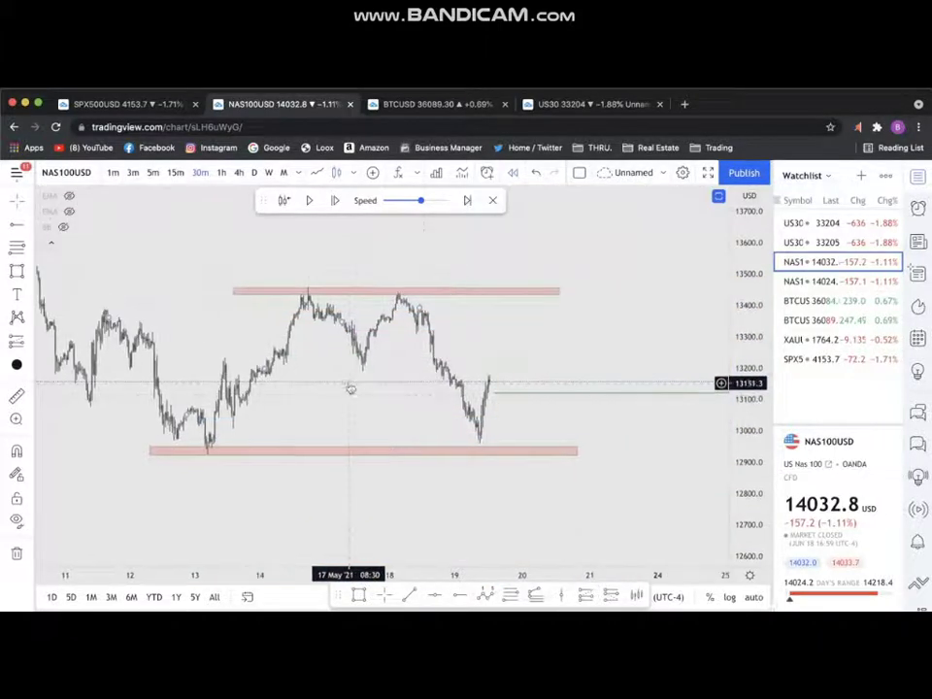
pyautogui.click(385, 293)
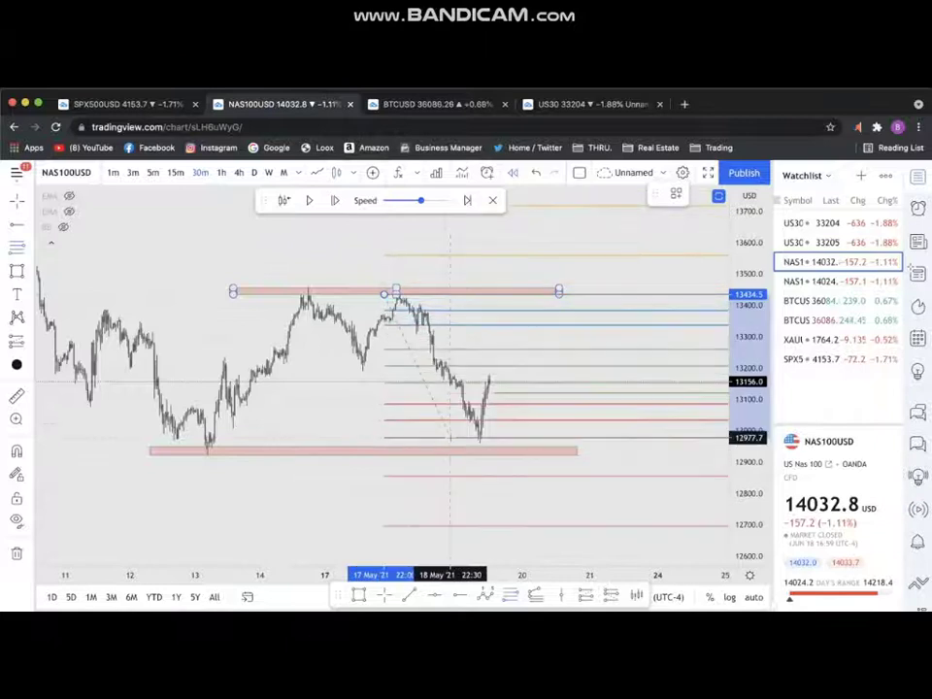
pyautogui.click(451, 438)
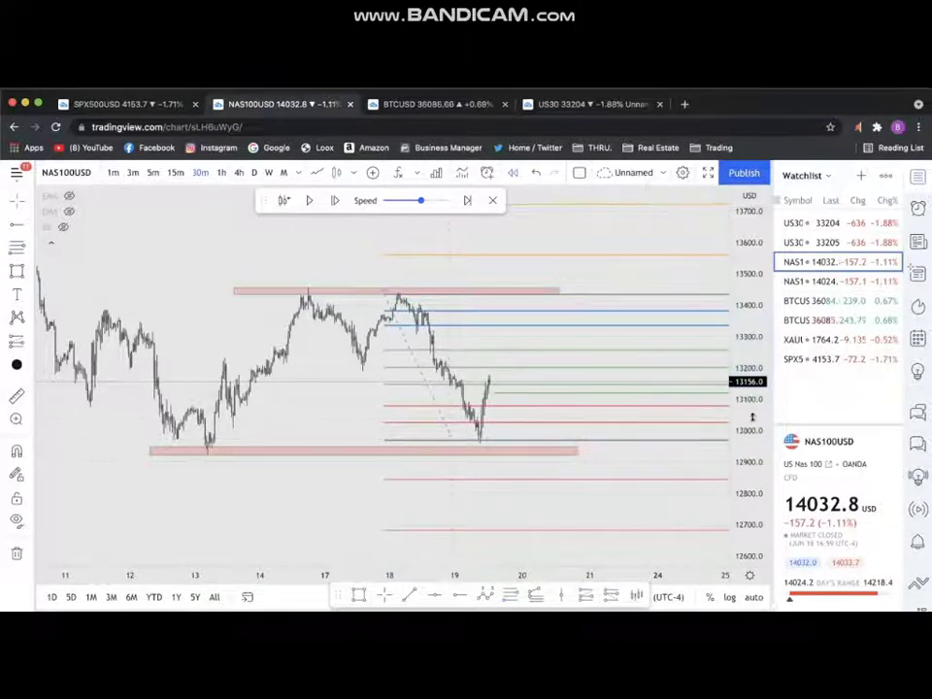
# Advance the bar replay six bars through the afternoon of 19 May
pyautogui.click(336, 201)
pyautogui.click(336, 201)
pyautogui.click(336, 201)
pyautogui.click(336, 201)
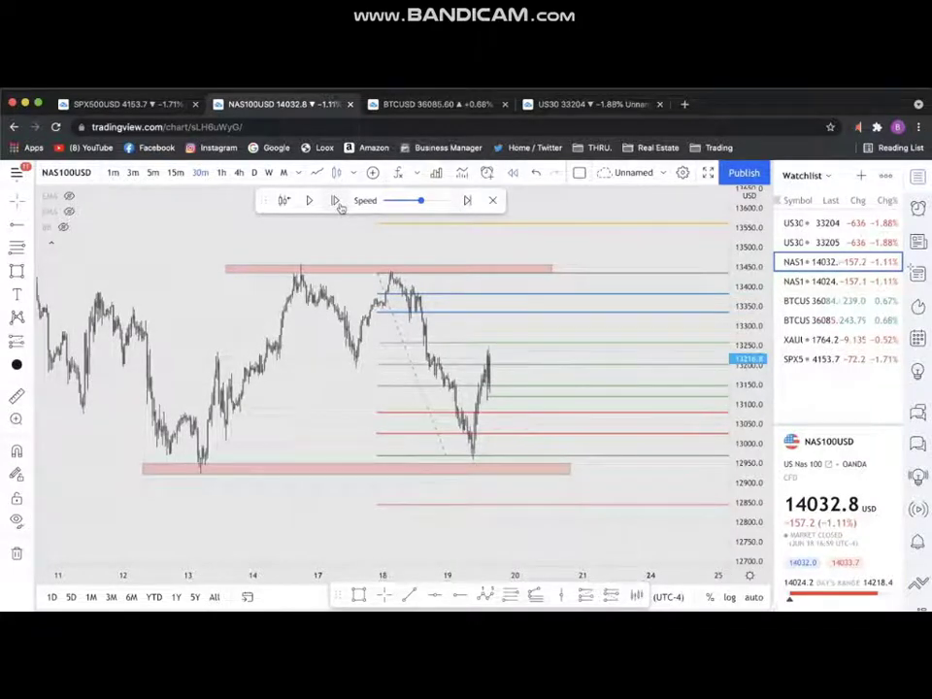
pyautogui.click(336, 201)
pyautogui.click(338, 203)
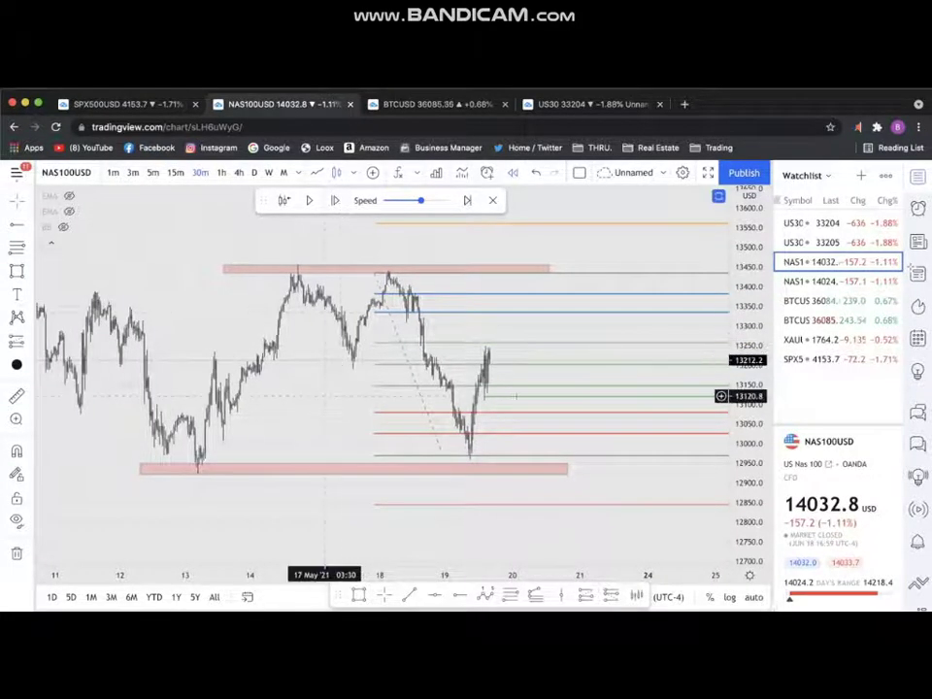
# Examine the 19 May candles around the 13120.8 entry line and advance the replay six more bars
pyautogui.moveTo(519, 575); pyautogui.dragTo(233, 579)
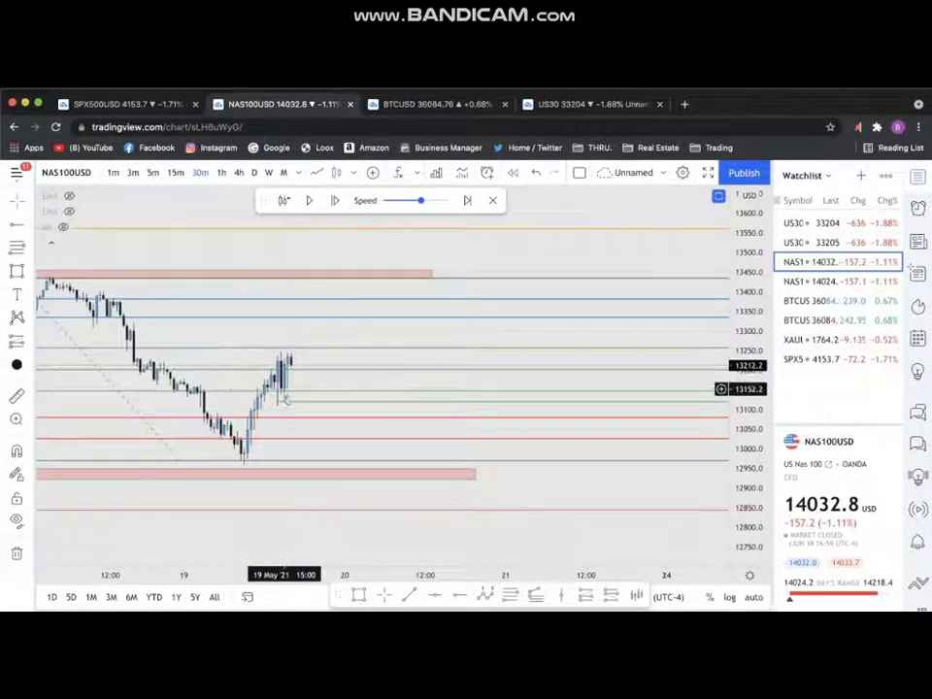
pyautogui.moveTo(311, 373); pyautogui.dragTo(340, 369)
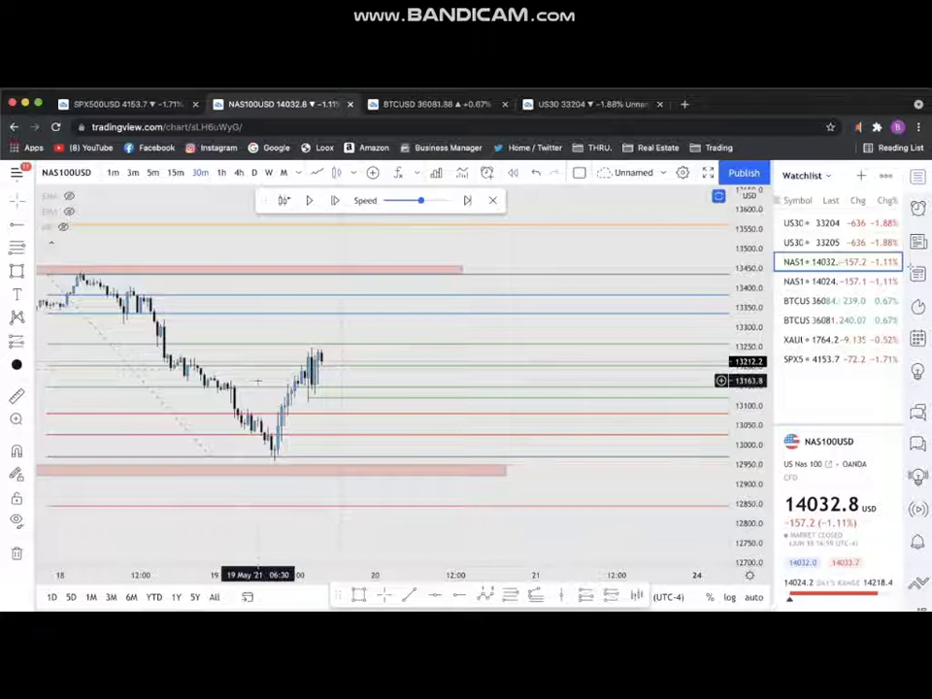
pyautogui.moveTo(260, 382); pyautogui.dragTo(302, 380)
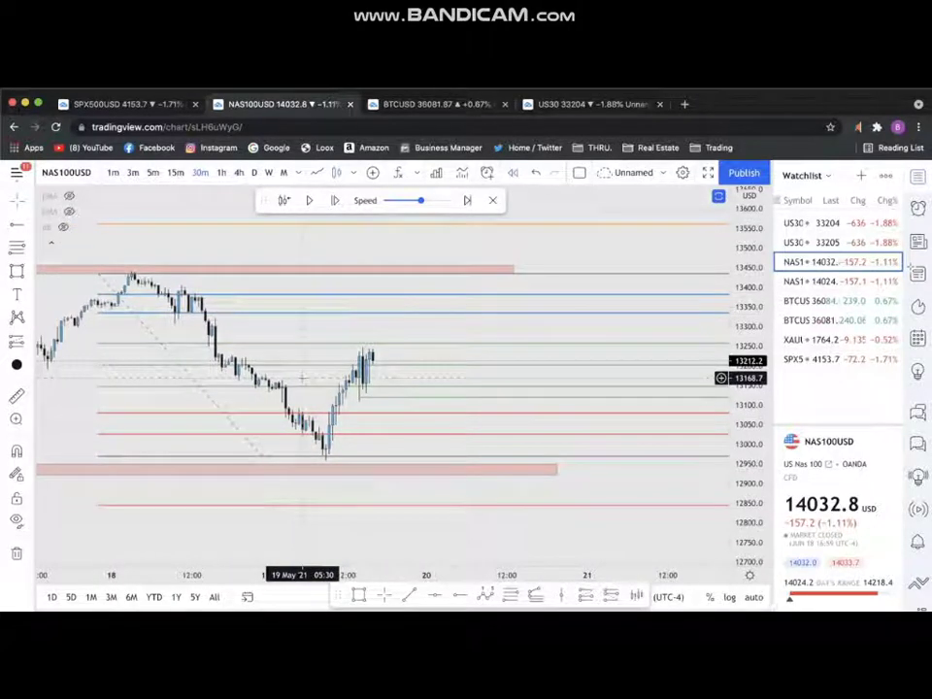
pyautogui.click(337, 200)
pyautogui.click(337, 200)
pyautogui.click(336, 201)
pyautogui.click(337, 200)
pyautogui.click(337, 200)
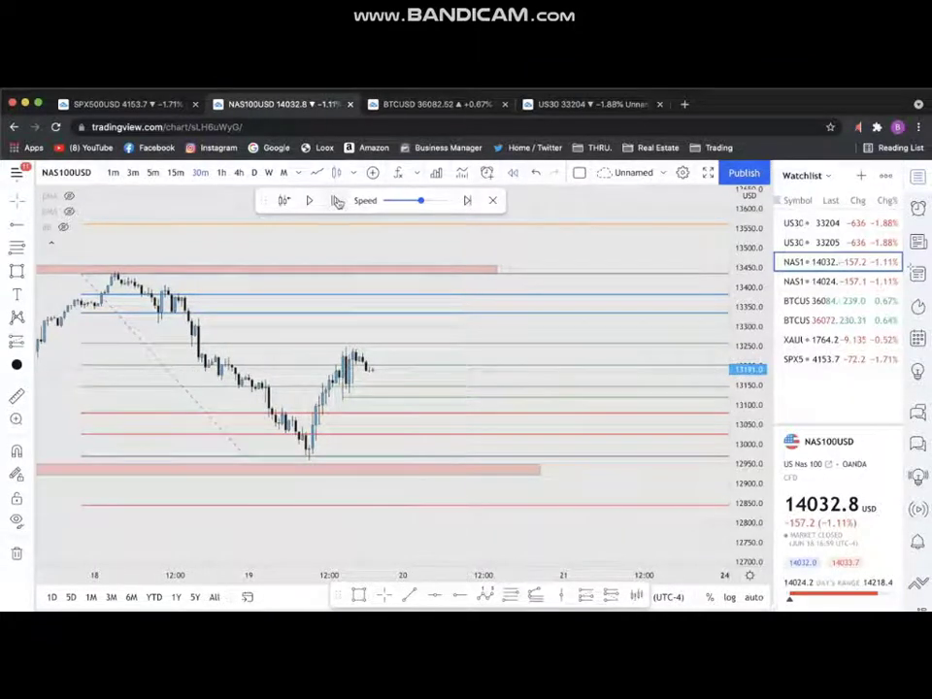
pyautogui.click(337, 200)
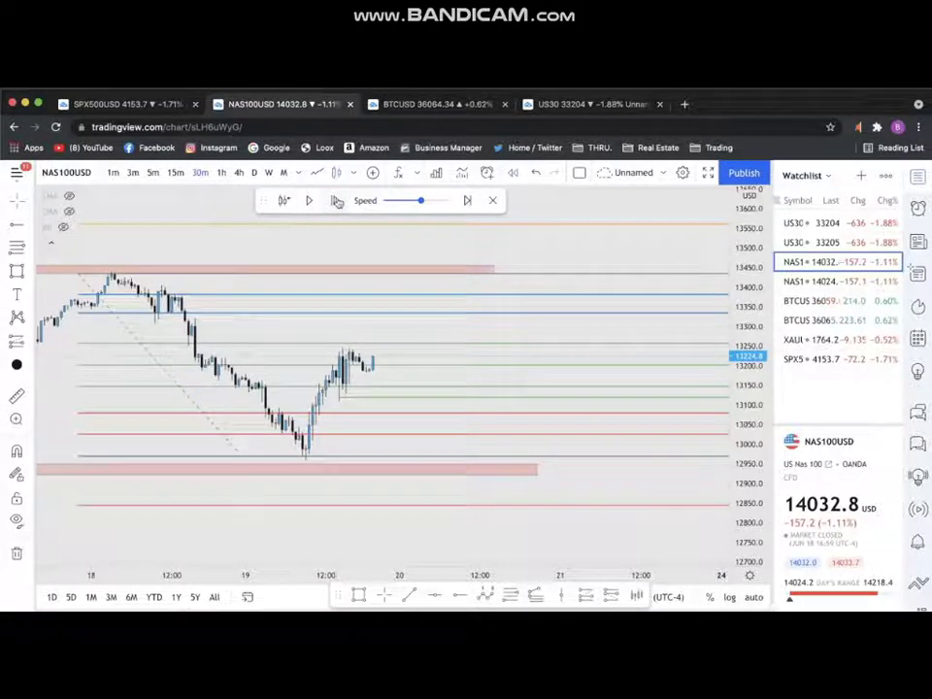
# Advance the replay about fifteen bars until price has broken above the resistance zone around midday on 20 May
pyautogui.click(337, 202)
pyautogui.click(337, 202)
pyautogui.click(337, 202)
pyautogui.click(337, 202)
pyautogui.click(336, 201)
pyautogui.click(336, 201)
pyautogui.click(336, 200)
pyautogui.click(337, 200)
pyautogui.click(337, 200)
pyautogui.click(337, 200)
pyautogui.click(337, 200)
pyautogui.click(337, 201)
pyautogui.click(337, 200)
pyautogui.click(337, 200)
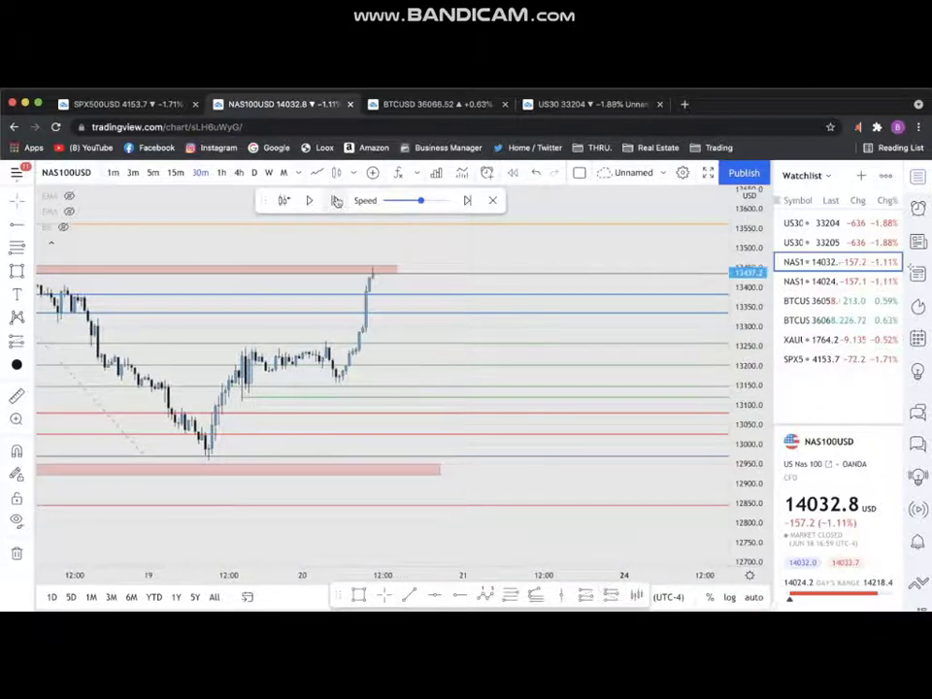
pyautogui.click(337, 200)
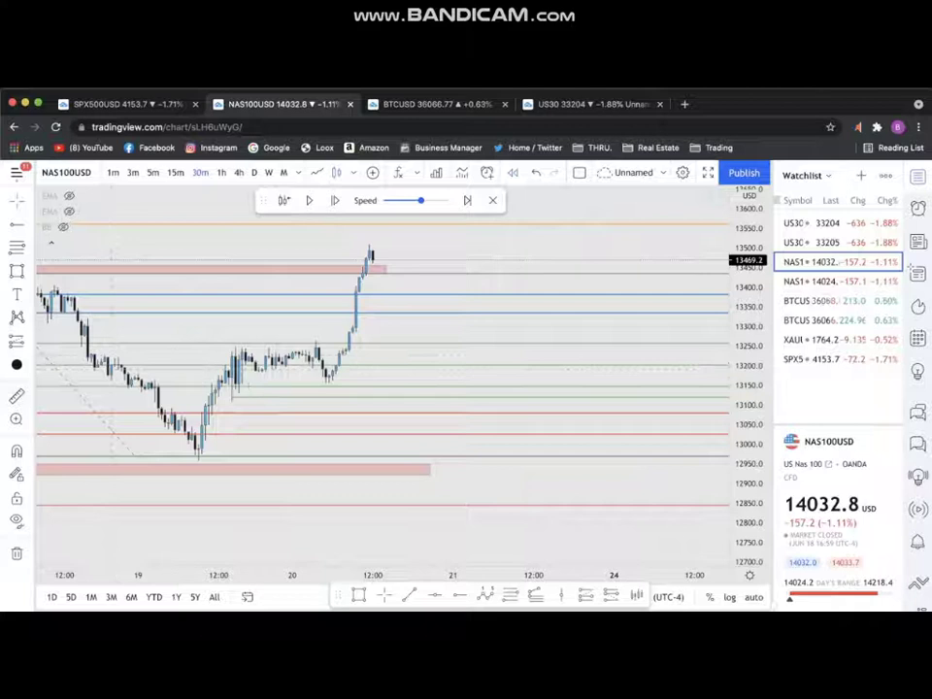
# Measure the price move from the 13120.8 entry line up to the 20 May breakout, and delete the Fibonacci retracement
pyautogui.keyDown('shift'); pyautogui.click(242, 396); pyautogui.keyUp('shift')
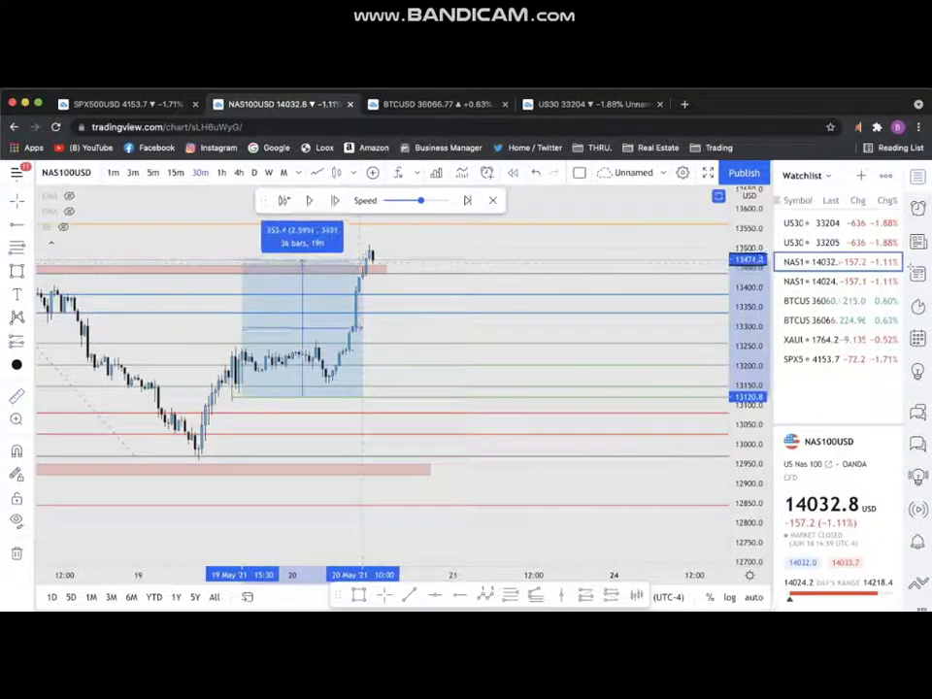
pyautogui.click(181, 239)
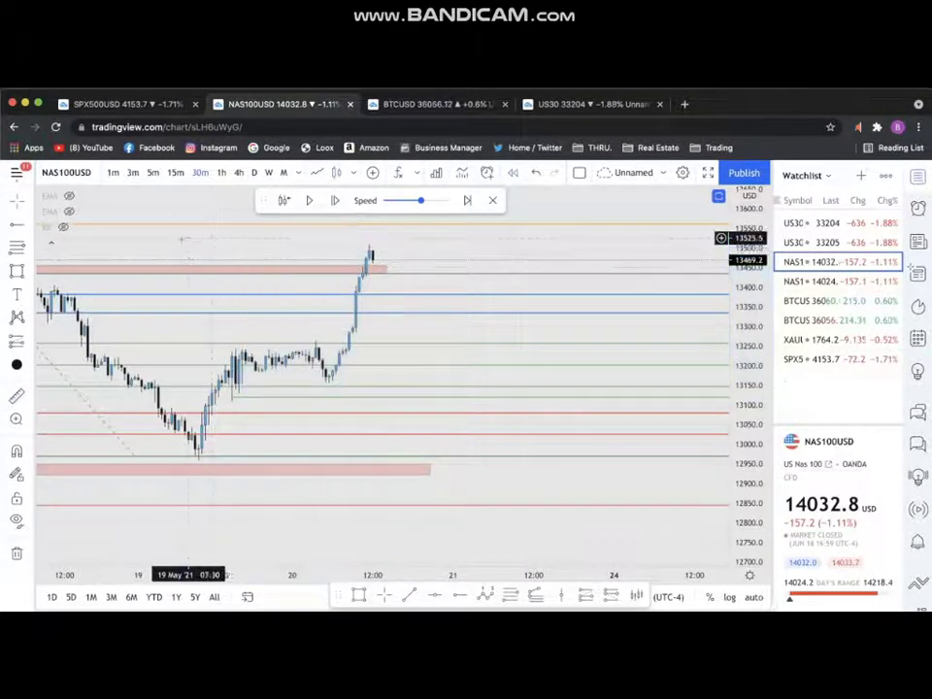
pyautogui.scroll(-2, 181, 239)
pyautogui.click(203, 288)
pyautogui.press('Delete')
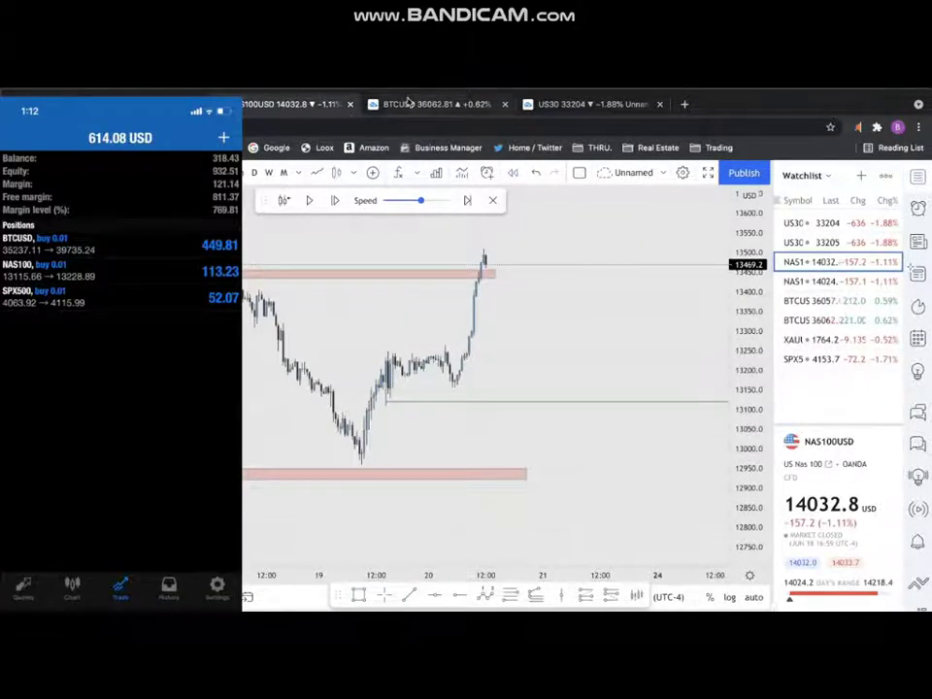
# Switch to the BTCUSD 15-minute chart and restart the bar replay from late on 19 May
pyautogui.click(408, 102)
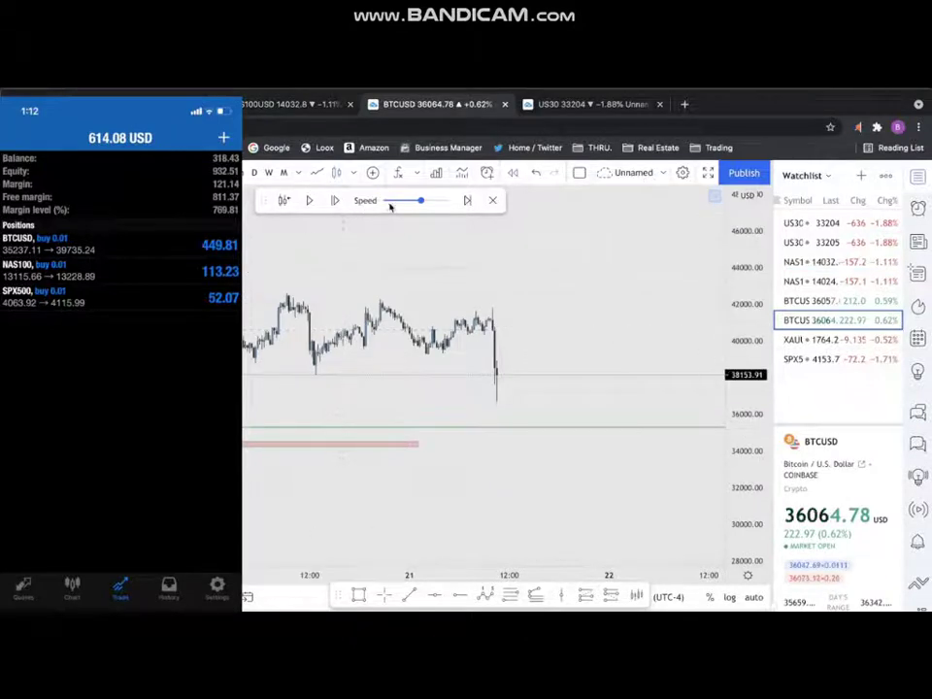
pyautogui.click(284, 200)
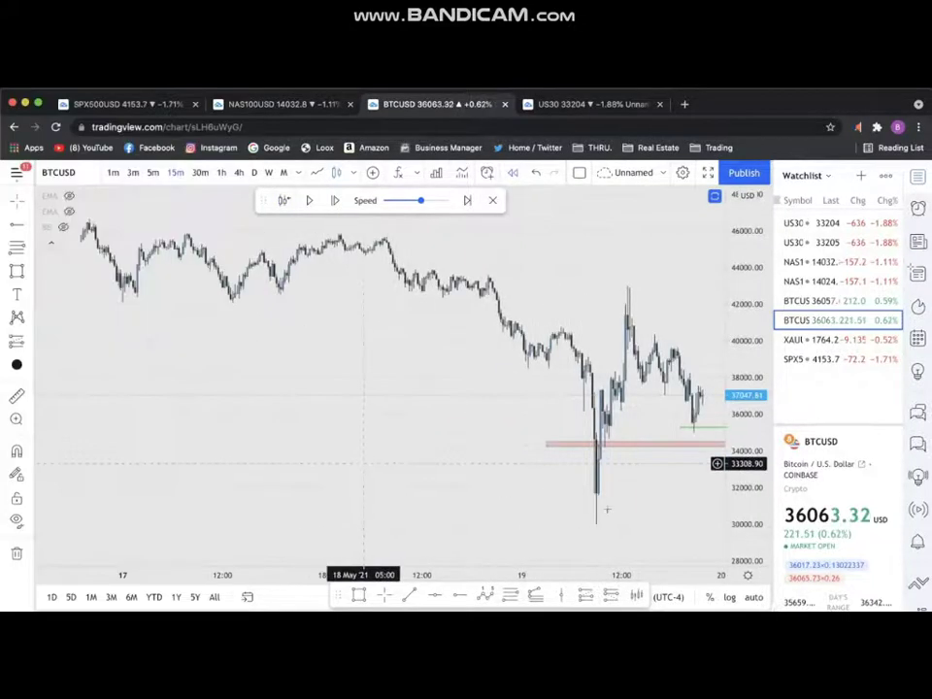
# Delete the old support zone rectangle between 34000 and 35000 on the BTCUSD chart
pyautogui.moveTo(487, 499); pyautogui.dragTo(360, 493)
pyautogui.click(406, 433)
pyautogui.press('Delete')
# Draw a Fibonacci retracement from the 19 May low at 30020.71 up to the 19 May high at 42961.32
pyautogui.hscroll(2, 477, 489)
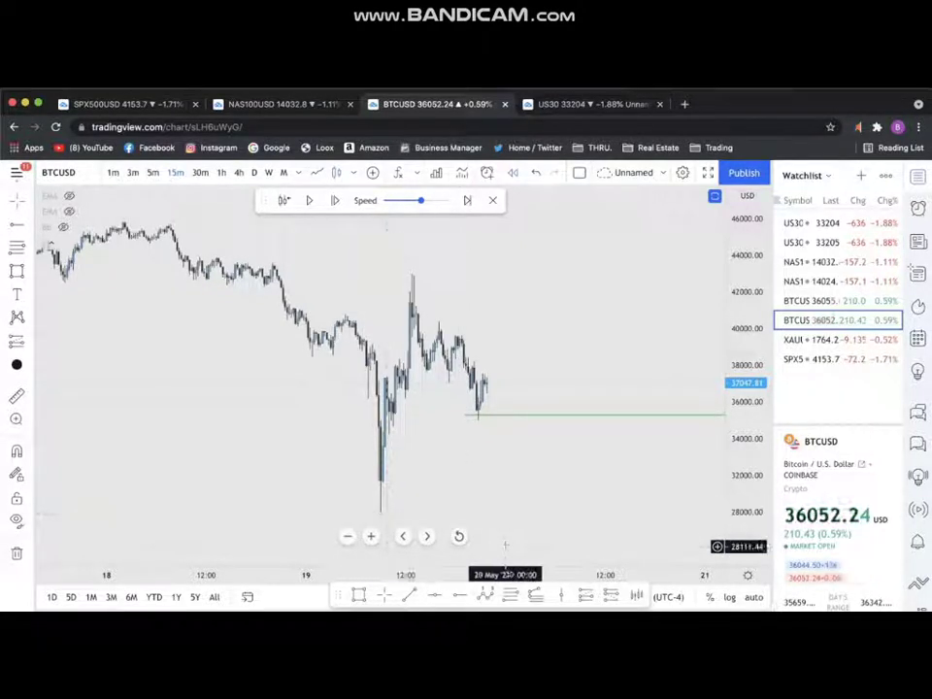
pyautogui.click(372, 511)
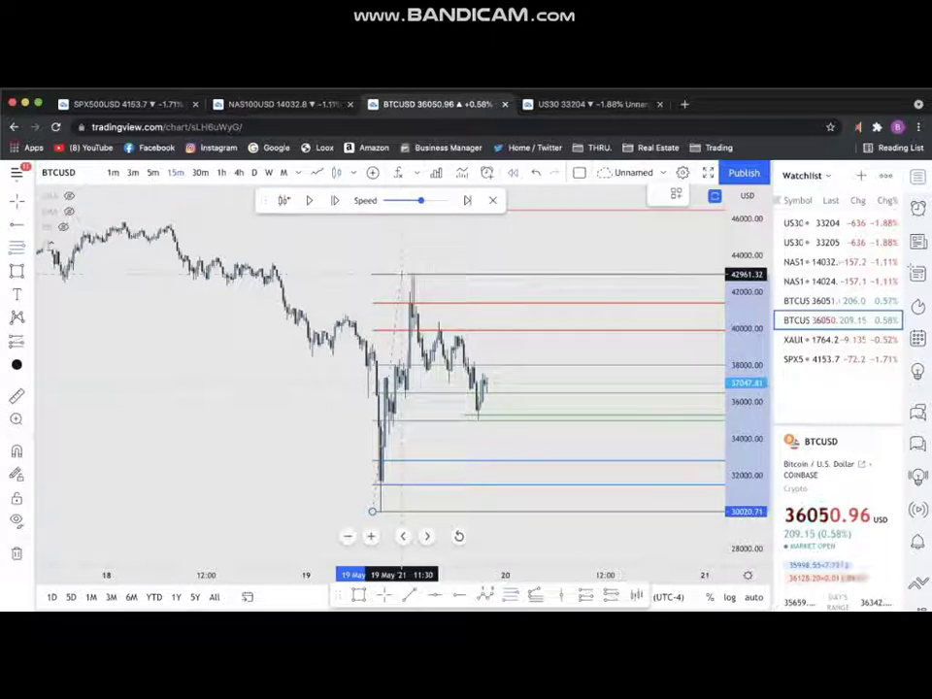
pyautogui.click(401, 274)
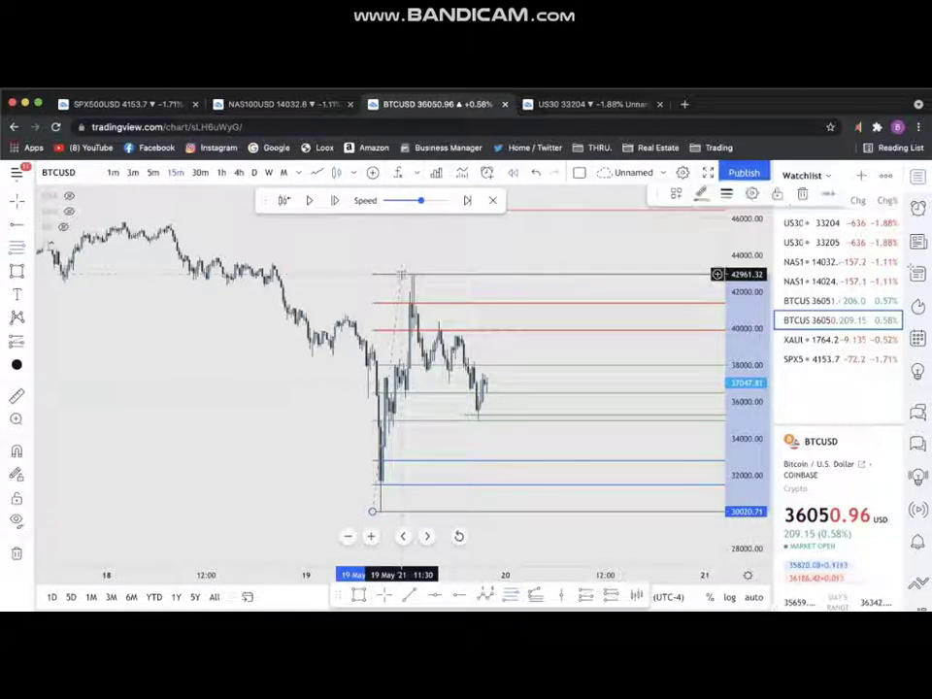
pyautogui.click(436, 411)
# Mark the support zone with a thin rectangle from 19 May 08:45 to 20 May 08:45, with its lower edge at about 35159
pyautogui.moveTo(430, 407); pyautogui.dragTo(420, 406)
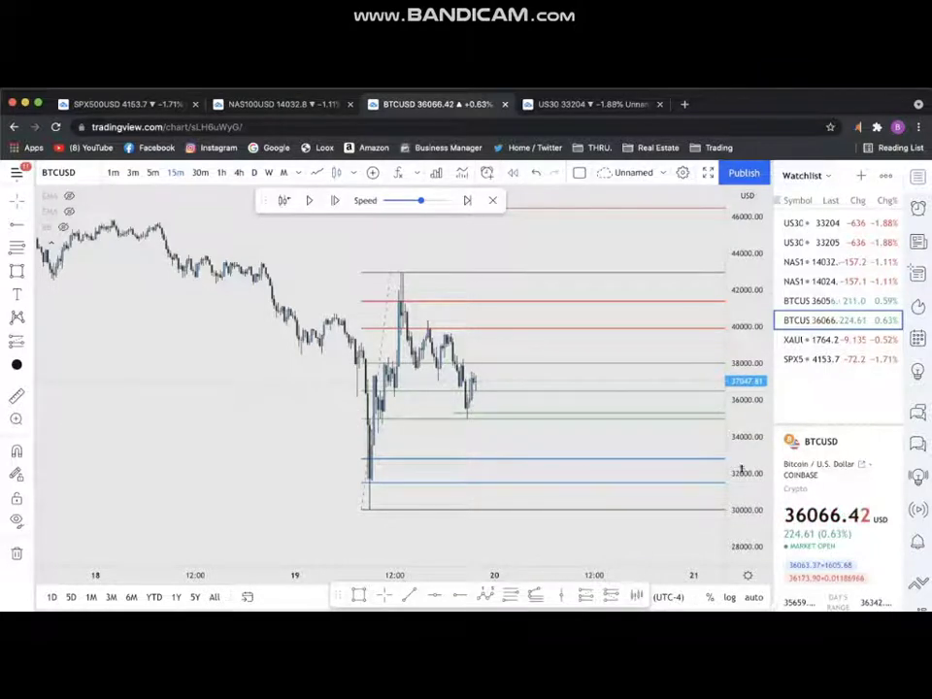
pyautogui.moveTo(742, 469); pyautogui.dragTo(743, 395)
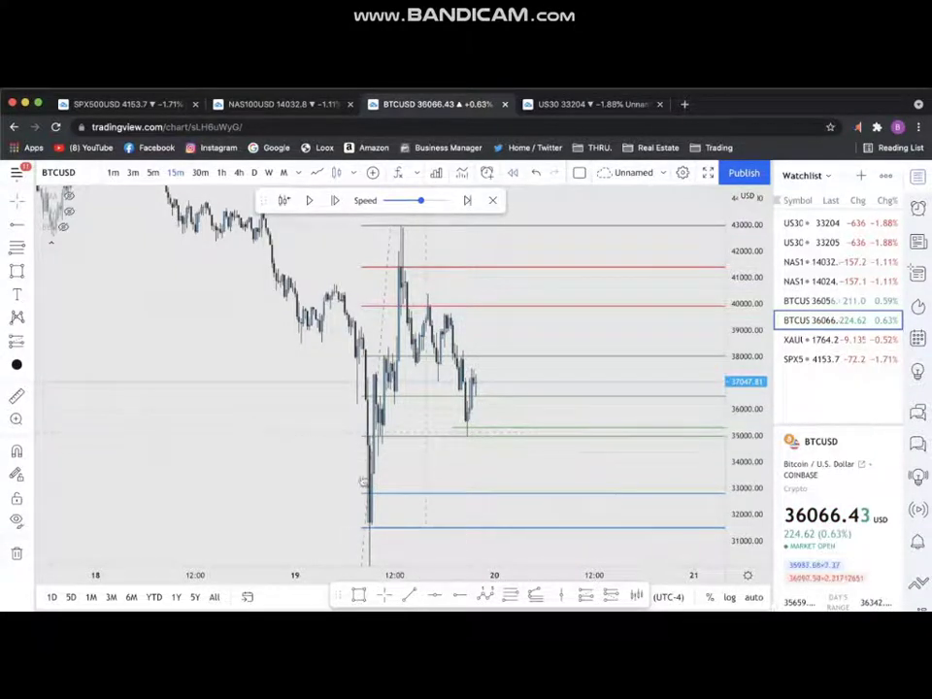
pyautogui.moveTo(367, 428); pyautogui.dragTo(567, 428)
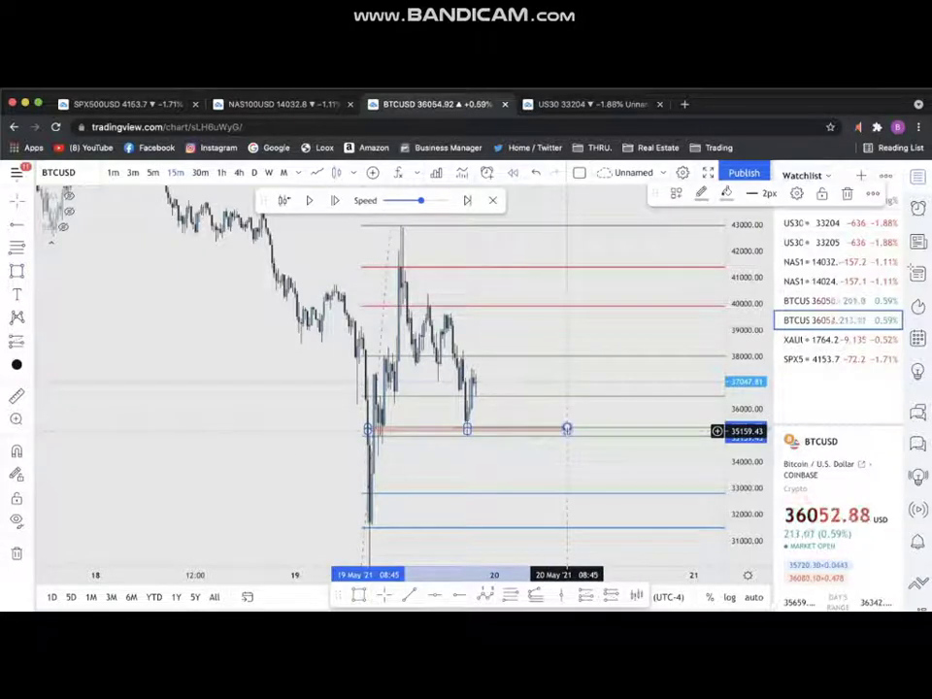
pyautogui.click(423, 417)
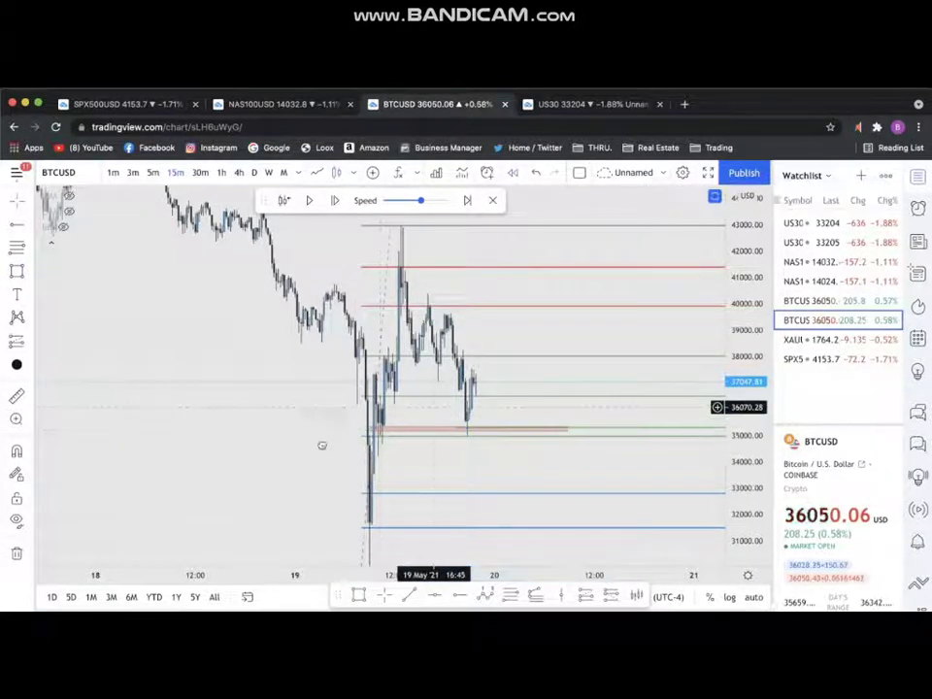
# Advance the BTCUSD replay three bars and delete the Fibonacci retracement drawn from the 19 May low
pyautogui.click(390, 227)
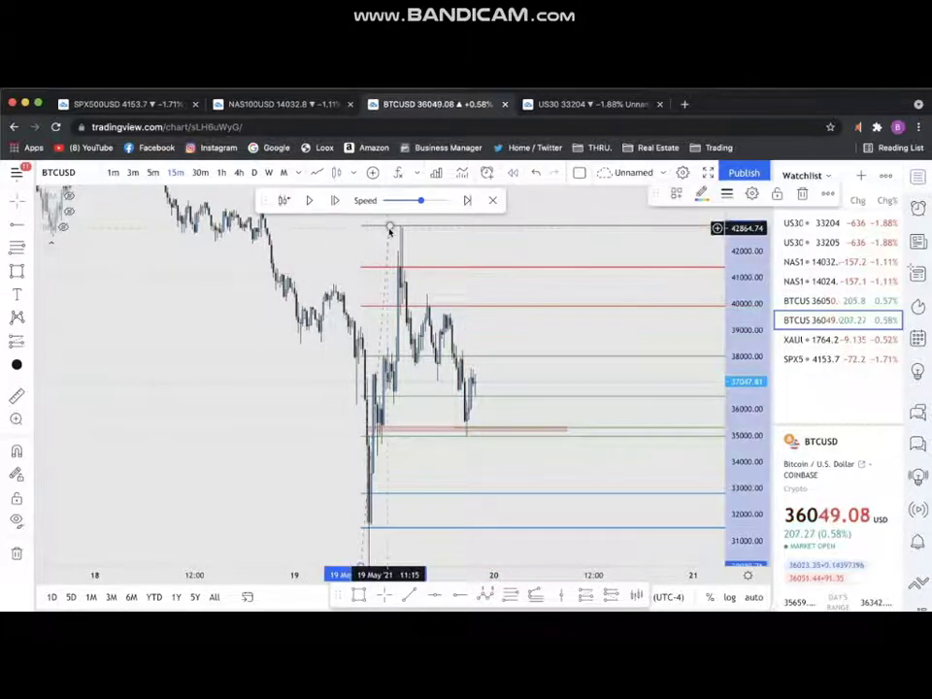
pyautogui.click(335, 201)
pyautogui.click(335, 201)
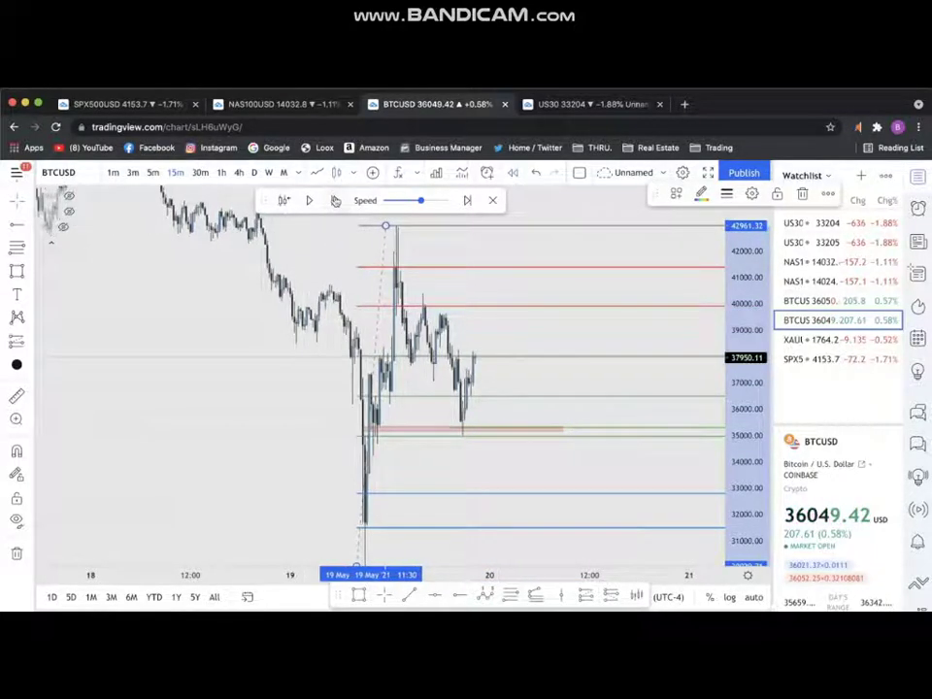
pyautogui.click(335, 201)
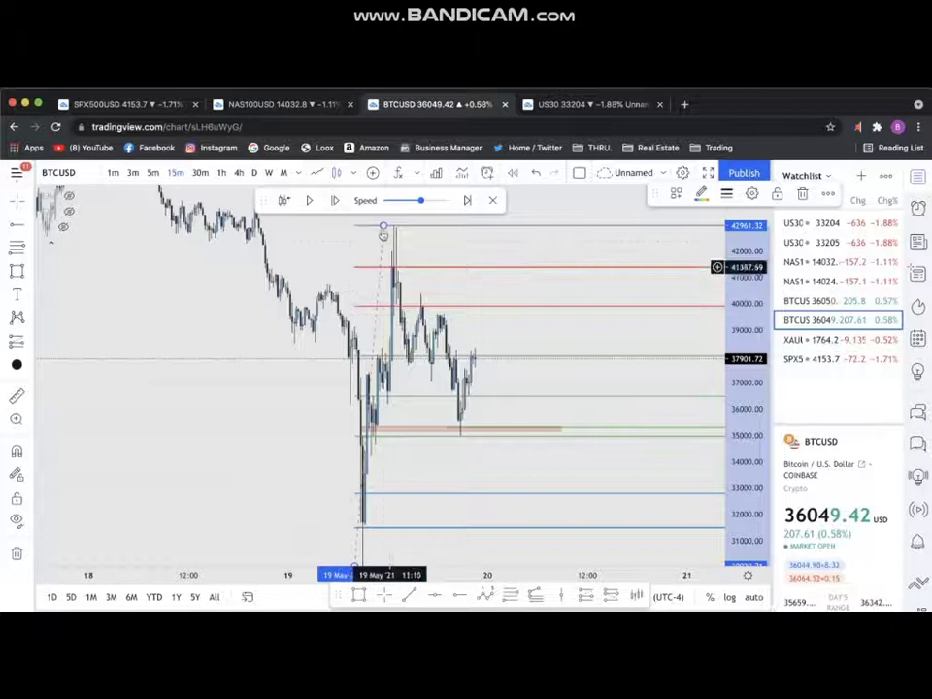
pyautogui.press('Delete')
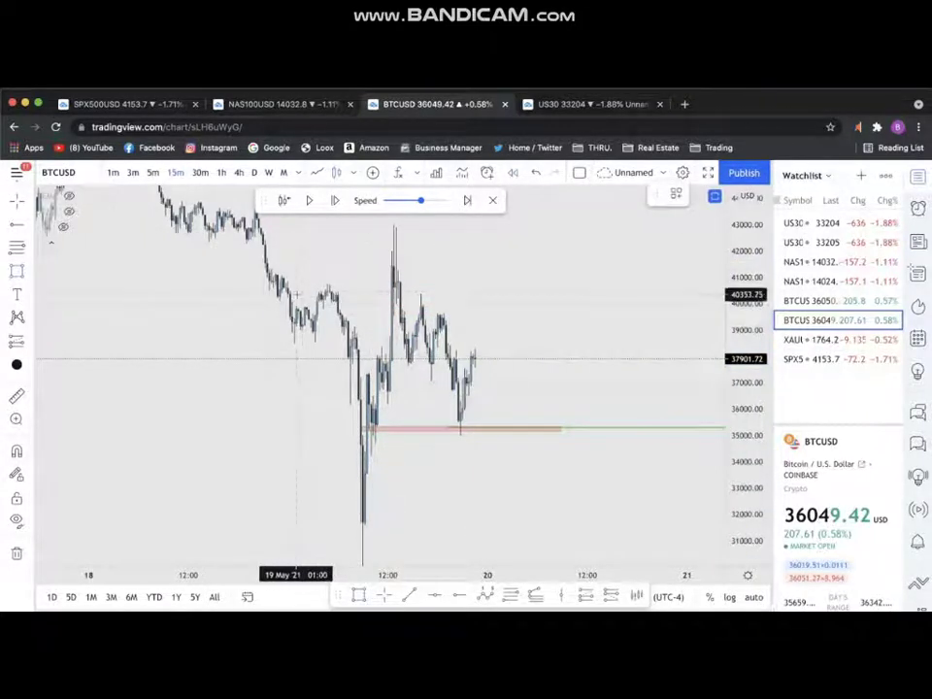
# Mark the resistance zone with a thin rectangle from about 40354 on 19 May 01:00, and draw a Fibonacci retracement from 42987.83 down to 34987.10
pyautogui.moveTo(296, 294); pyautogui.dragTo(641, 299)
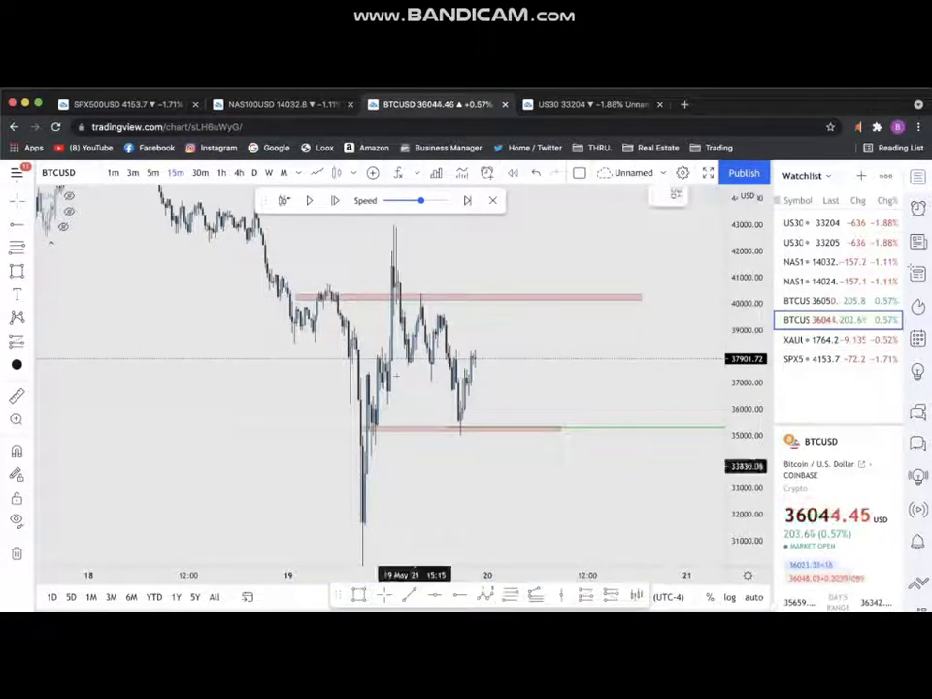
pyautogui.moveTo(381, 224); pyautogui.dragTo(447, 435)
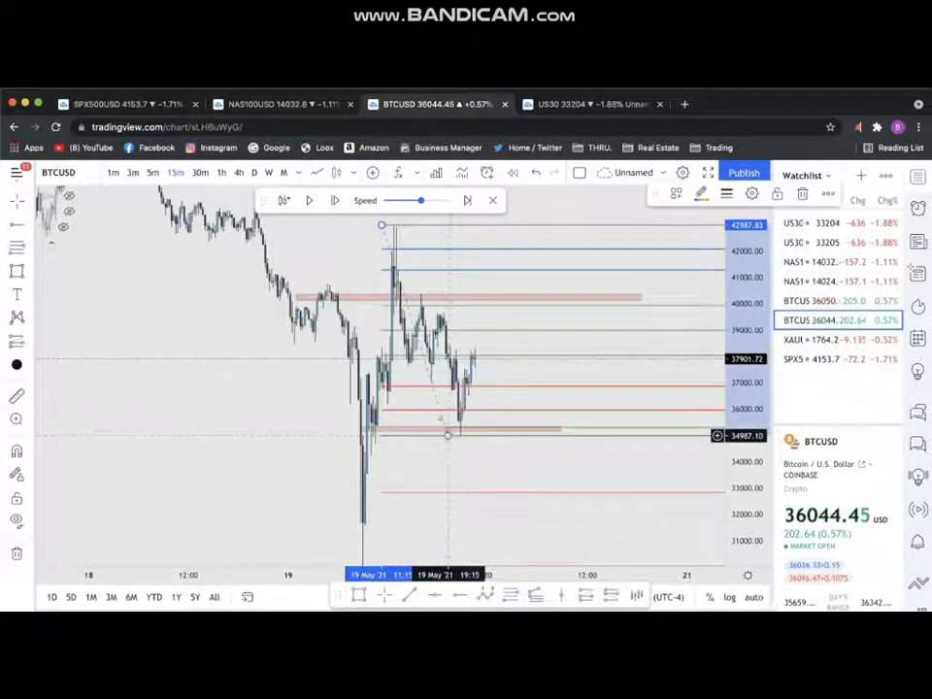
pyautogui.moveTo(461, 258); pyautogui.dragTo(411, 262)
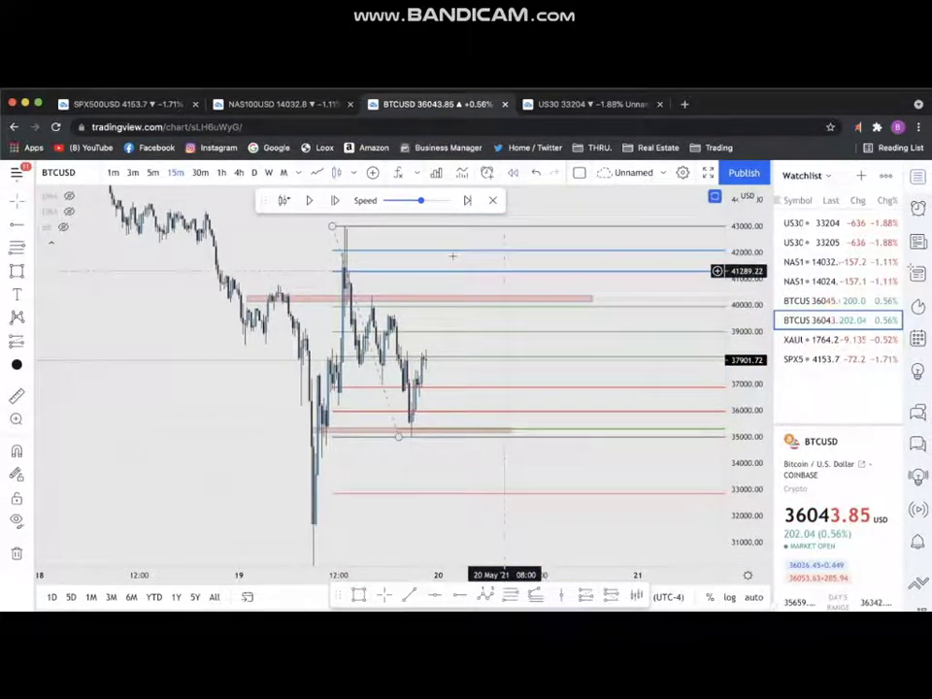
# Advance the BTCUSD replay about thirty bars until price has climbed through the resistance zone to above 42000 on 20 May
pyautogui.click(336, 201)
pyautogui.click(336, 201)
pyautogui.click(336, 201)
pyautogui.click(336, 201)
pyautogui.click(336, 201)
pyautogui.click(336, 201)
pyautogui.click(336, 201)
pyautogui.click(336, 201)
pyautogui.click(336, 201)
pyautogui.click(336, 201)
pyautogui.click(336, 201)
pyautogui.click(336, 201)
pyautogui.click(336, 201)
pyautogui.click(335, 201)
pyautogui.click(336, 201)
pyautogui.click(336, 201)
pyautogui.click(336, 201)
pyautogui.click(336, 201)
pyautogui.click(336, 201)
pyautogui.click(336, 201)
pyautogui.click(336, 201)
pyautogui.click(336, 201)
pyautogui.click(336, 201)
pyautogui.click(336, 201)
pyautogui.click(336, 201)
pyautogui.click(336, 201)
pyautogui.click(336, 201)
pyautogui.click(336, 201)
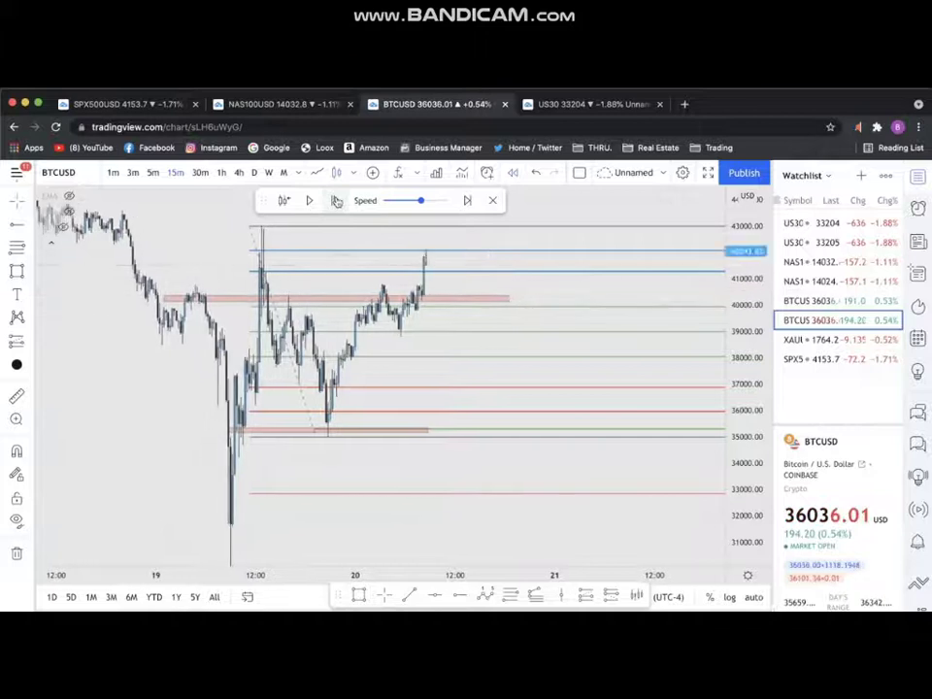
pyautogui.click(336, 201)
pyautogui.click(336, 201)
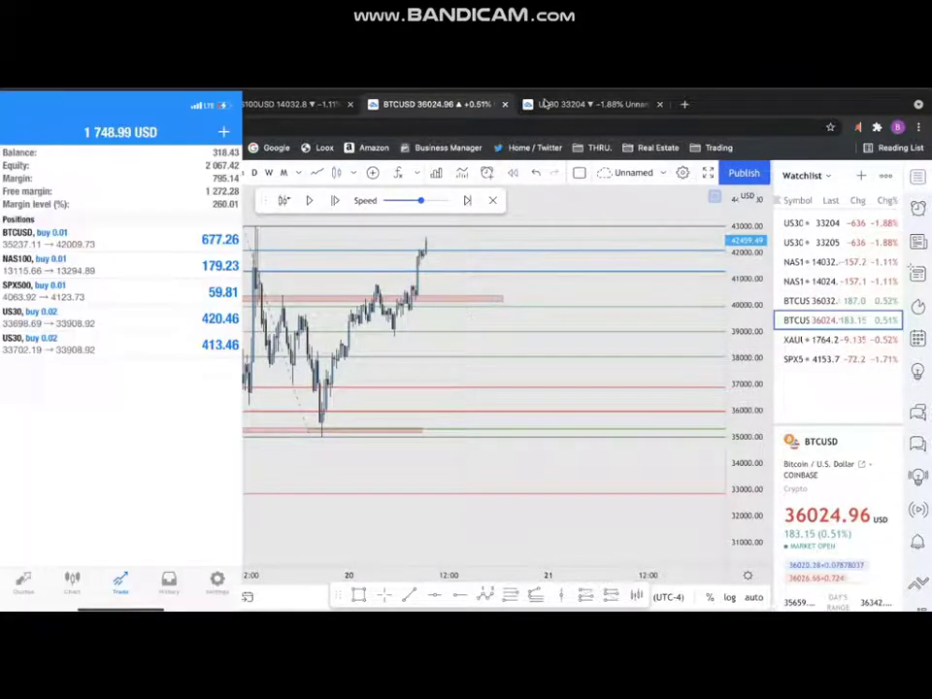
# Switch to the US30 chart and start a bar replay from 20 May 2021
pyautogui.click(562, 104)
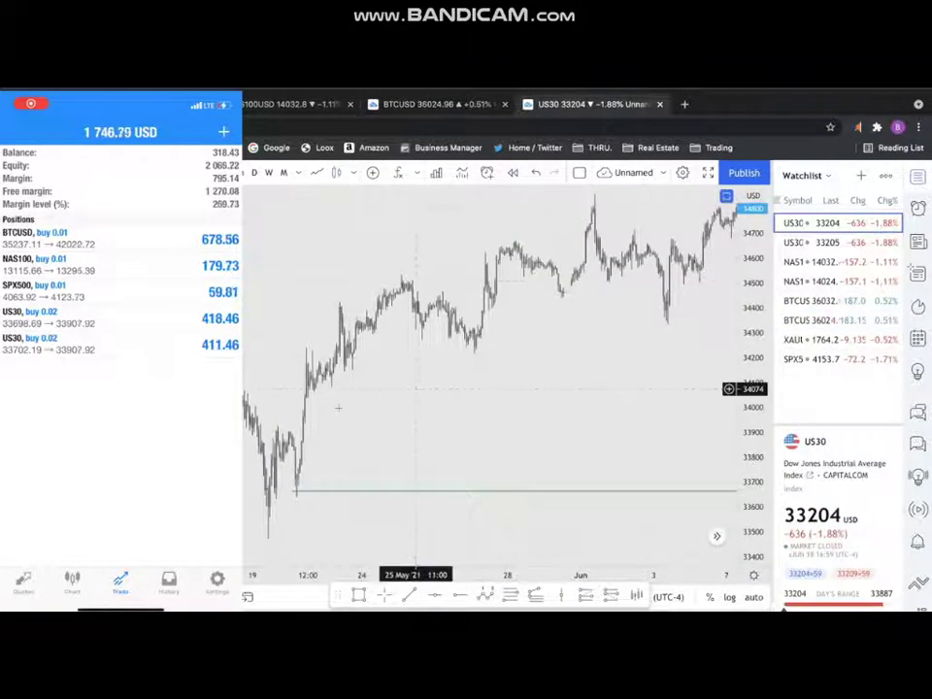
pyautogui.click(514, 173)
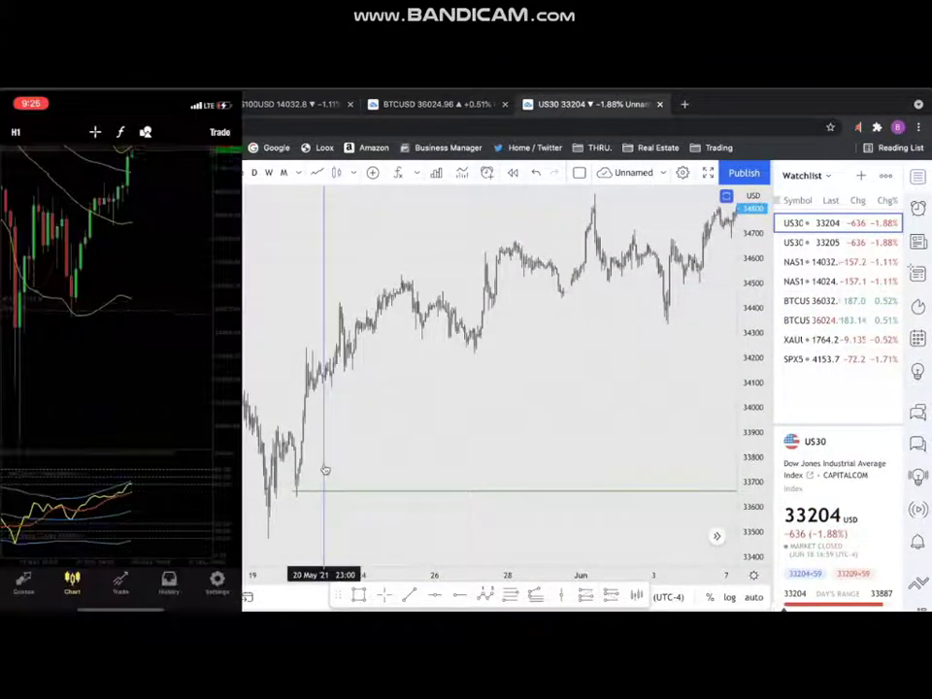
pyautogui.click(305, 463)
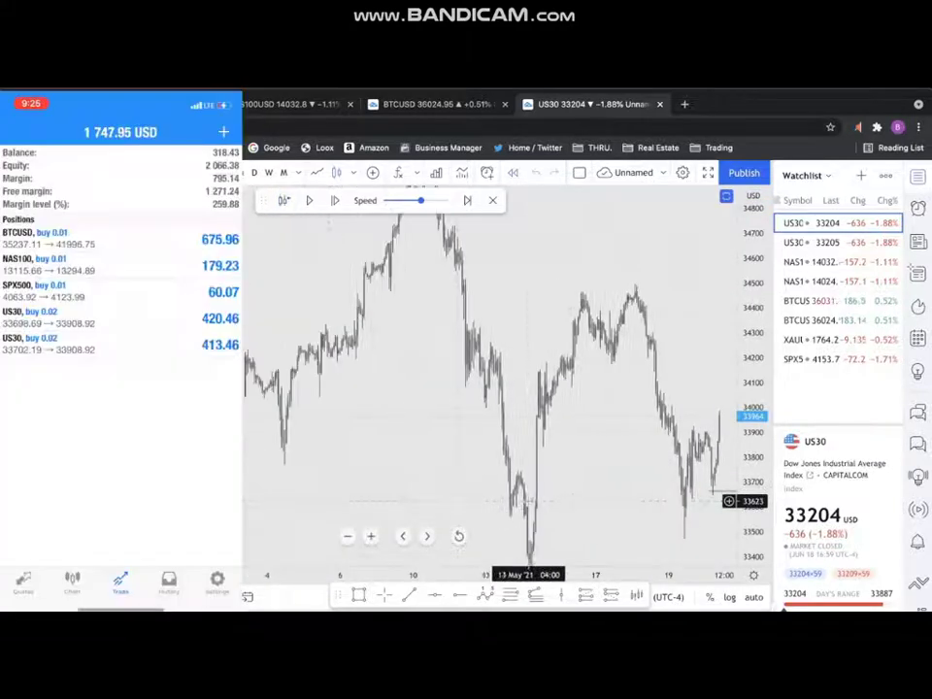
# Draw a Fibonacci retracement on US30 from 33295 on 12 May up to 34493 on 14 May, and delete it
pyautogui.moveTo(549, 455); pyautogui.dragTo(457, 393)
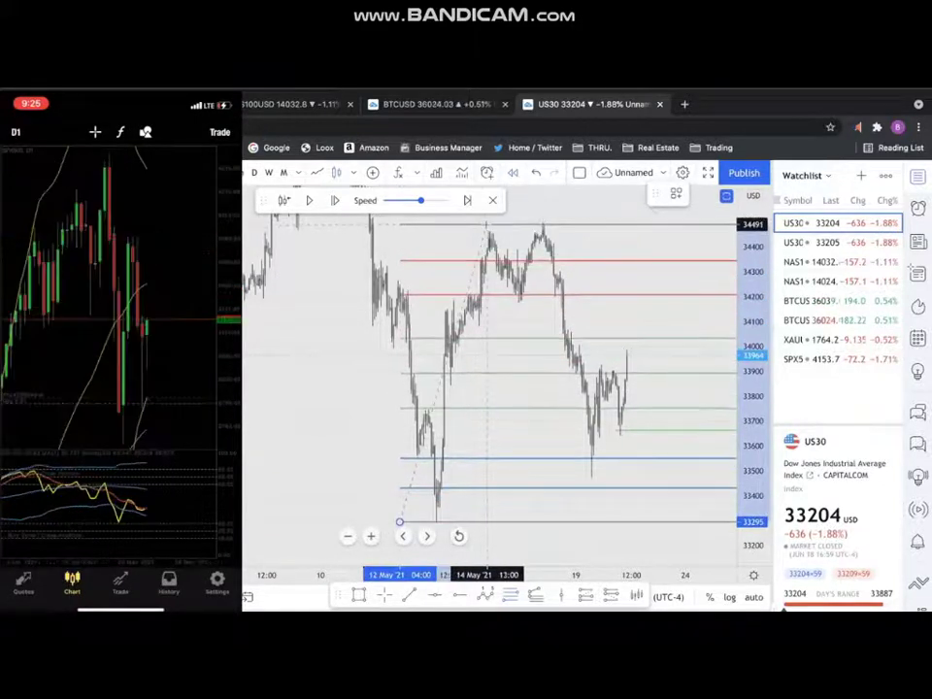
pyautogui.click(486, 223)
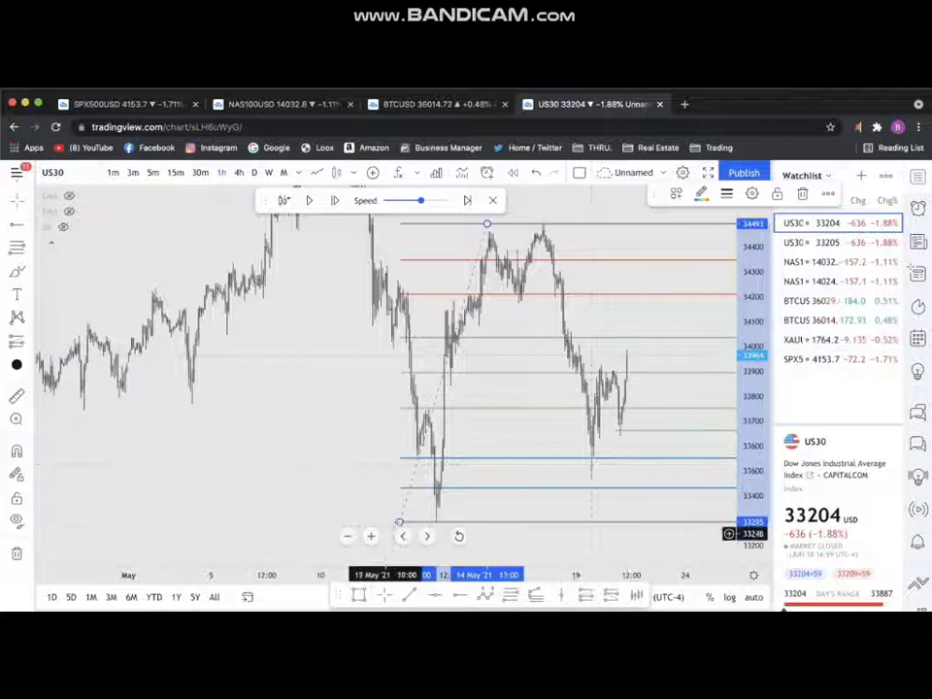
pyautogui.press('Delete')
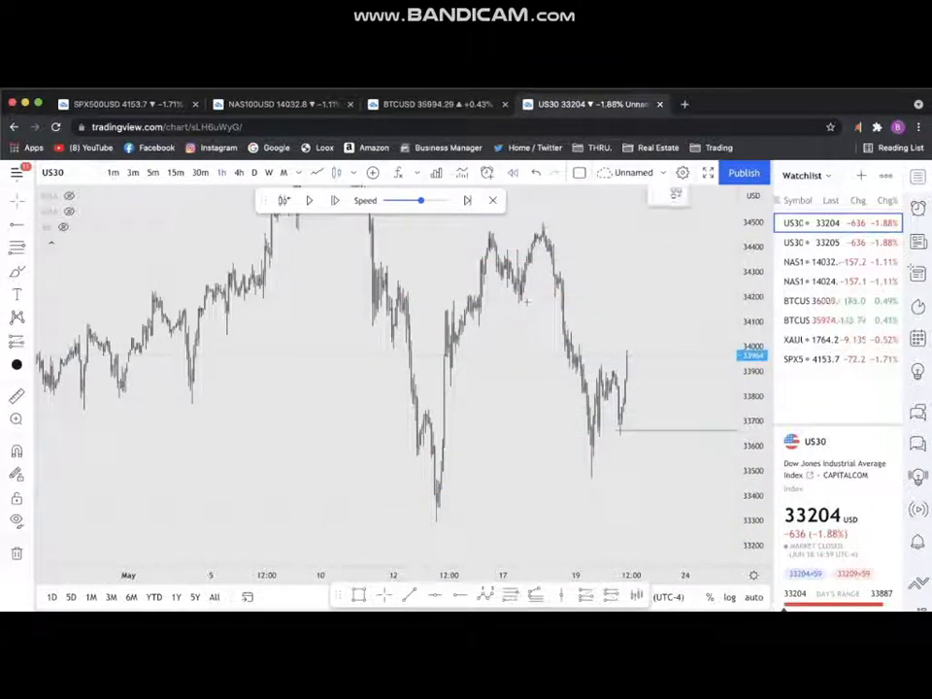
# Draw a Fibonacci retracement on US30 from about 34500 on 17 May down to the 19 May low at about 33470
pyautogui.moveTo(531, 223)
pyautogui.mouseDown()
pyautogui.moveTo(539, 345)
pyautogui.moveTo(557, 453)
pyautogui.moveTo(571, 478)
pyautogui.mouseUp()
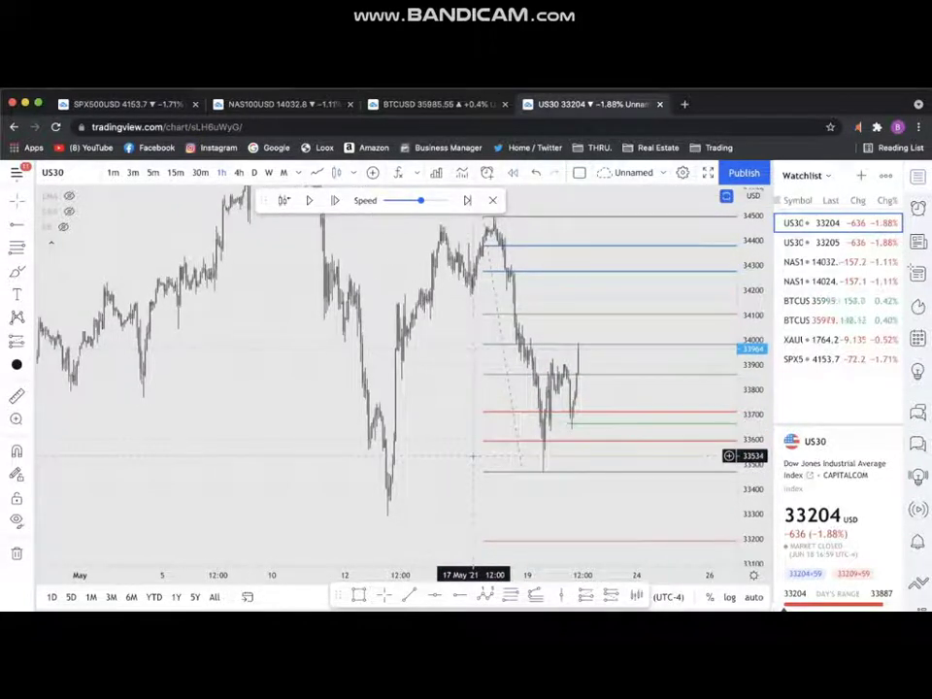
pyautogui.moveTo(476, 452); pyautogui.dragTo(618, 460)
pyautogui.moveTo(613, 572); pyautogui.dragTo(514, 571)
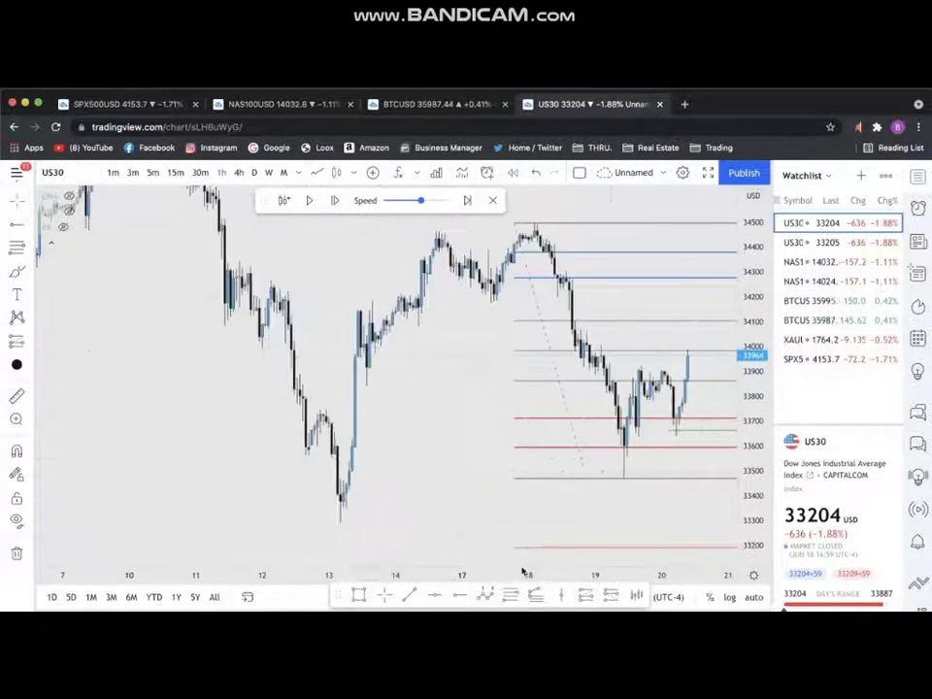
pyautogui.hscroll(5, 437, 521)
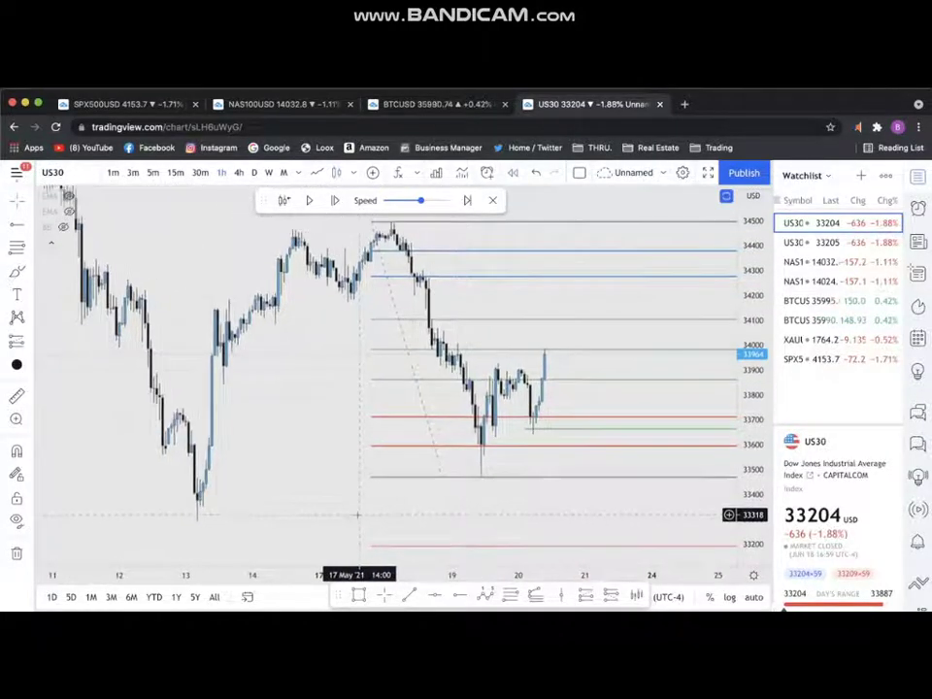
pyautogui.hscroll(3, 437, 417)
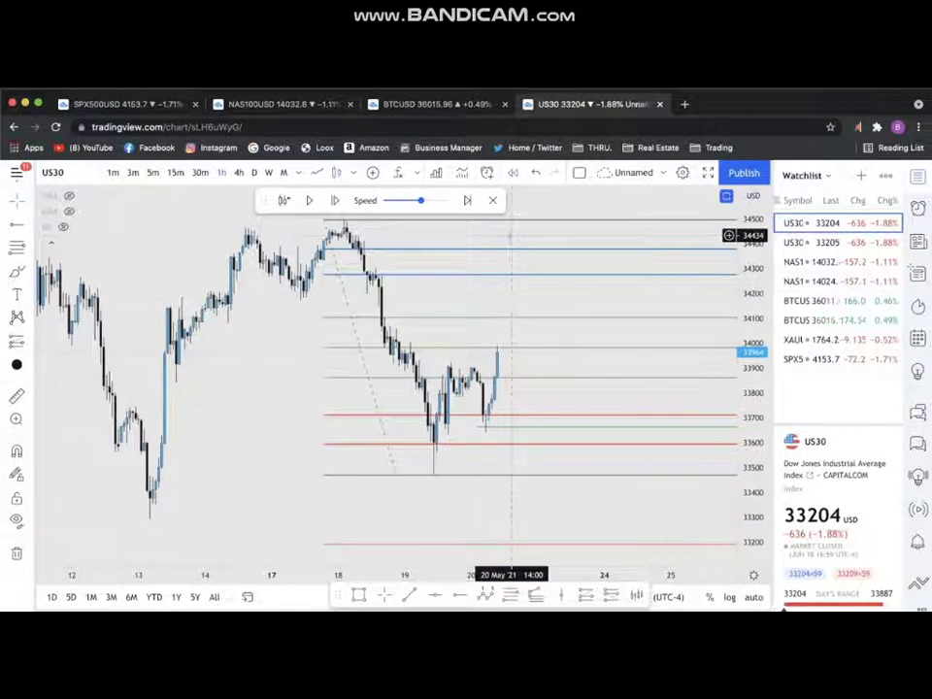
pyautogui.moveTo(510, 235); pyautogui.dragTo(416, 260)
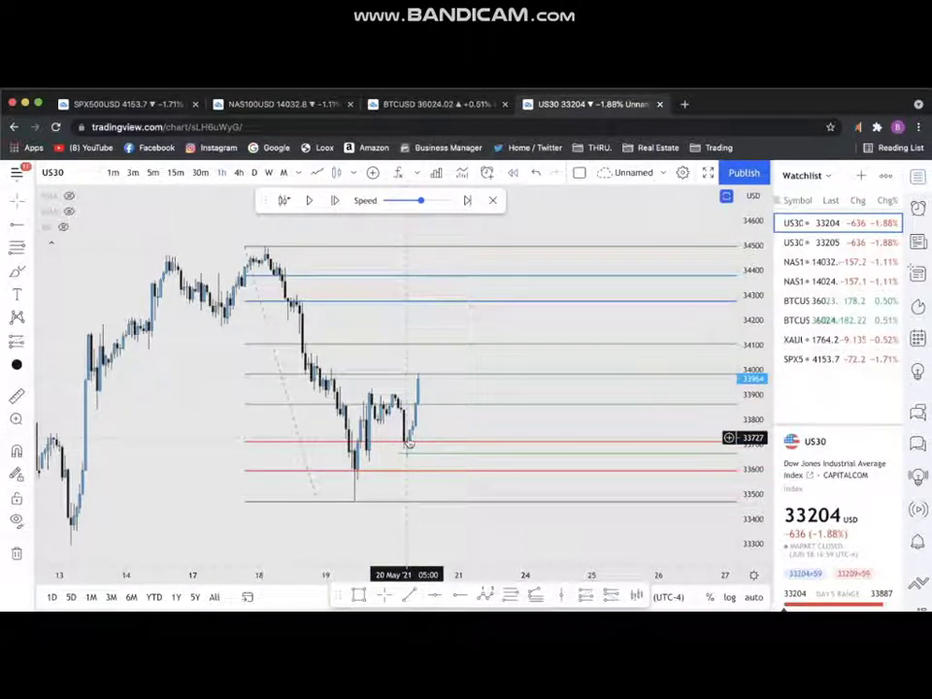
# Advance the US30 replay bar by bar from 20 May to the early hours of 21 May
pyautogui.click(336, 200)
pyautogui.click(336, 200)
pyautogui.click(336, 200)
pyautogui.click(336, 200)
pyautogui.click(336, 200)
pyautogui.click(335, 200)
pyautogui.click(336, 200)
pyautogui.click(336, 200)
pyautogui.click(336, 200)
pyautogui.click(336, 200)
pyautogui.click(336, 200)
pyautogui.click(336, 200)
pyautogui.click(335, 200)
pyautogui.click(336, 200)
pyautogui.click(336, 200)
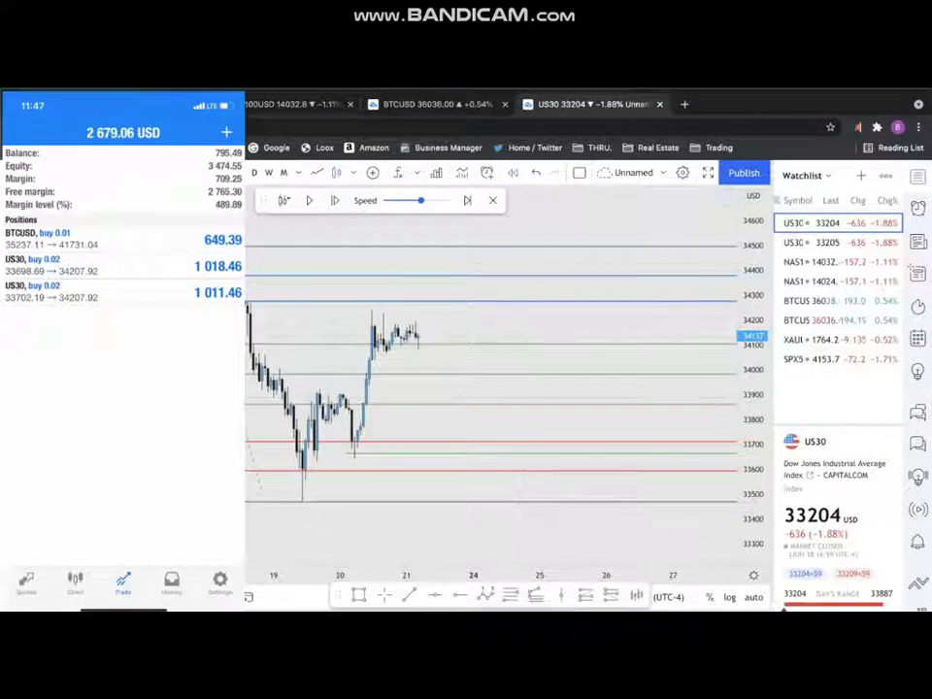
# Measure the US30 price rise from the horizontal support line near the 20 May low up to the following high
pyautogui.keyDown('shift'); pyautogui.click(346, 453); pyautogui.keyUp('shift')
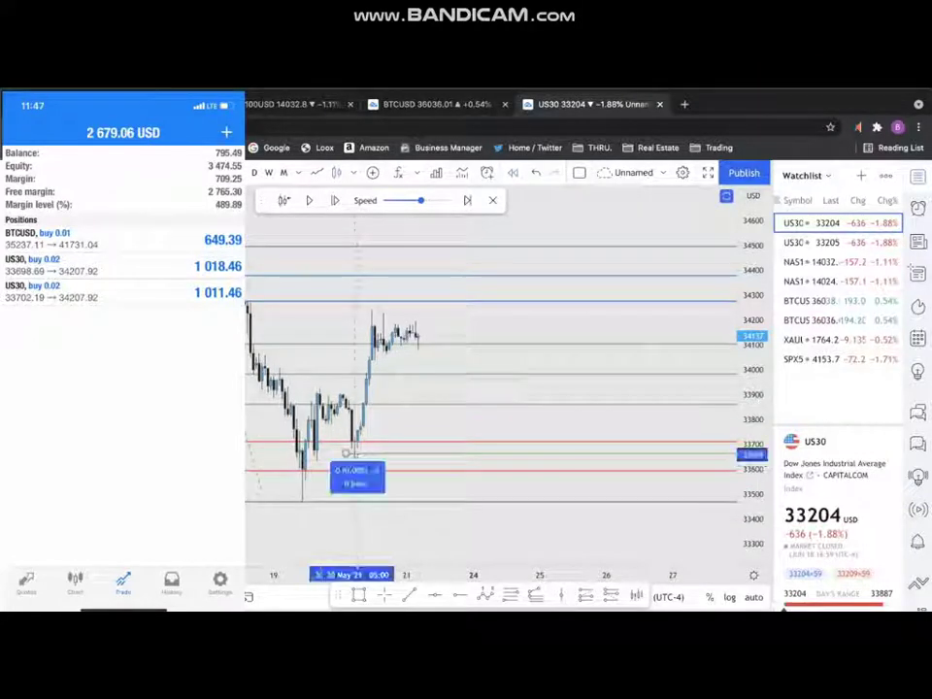
pyautogui.click(379, 315)
pyautogui.click(325, 331)
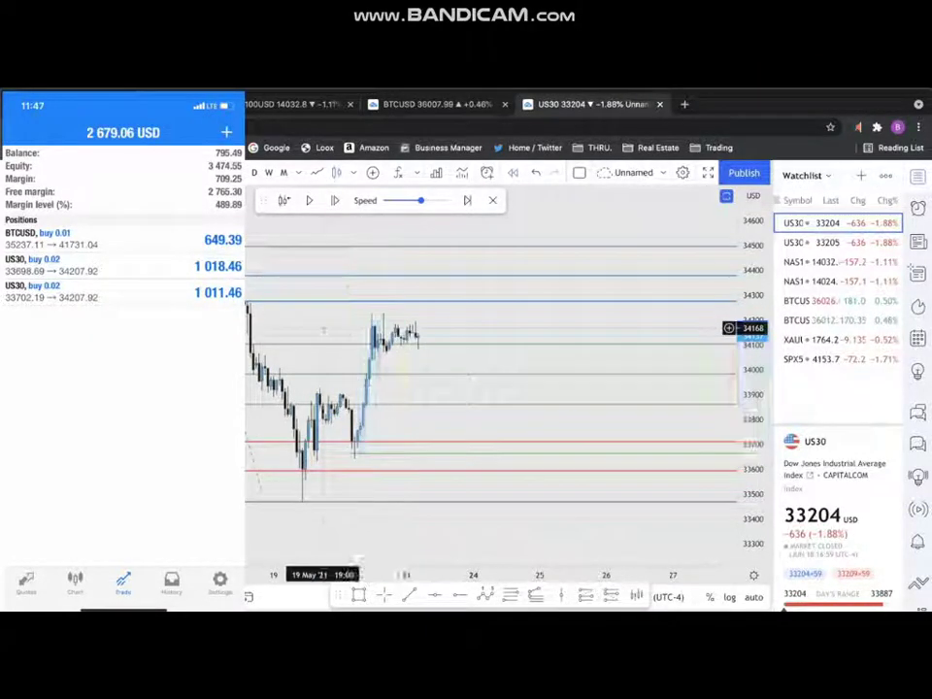